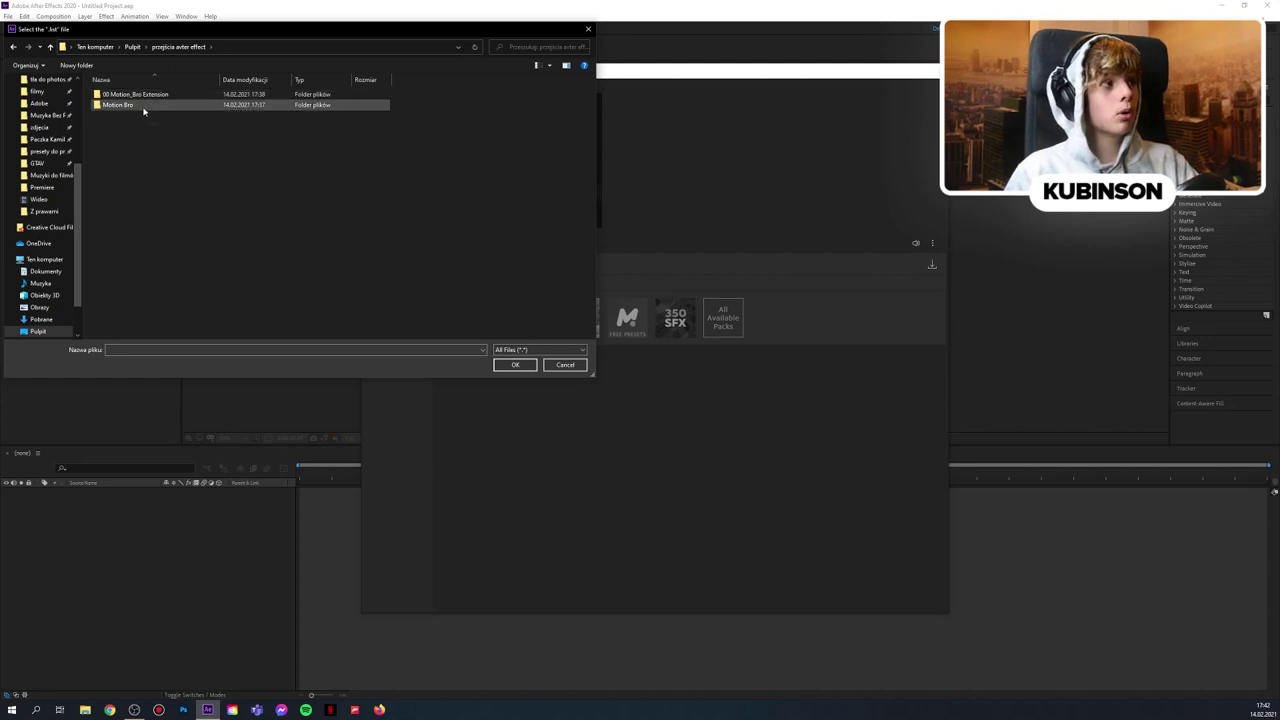
Load 3D PAN.list into Motion Bro from the Motion Bro folder's 3D Pan Transitions subfolder
double_click(143, 106)
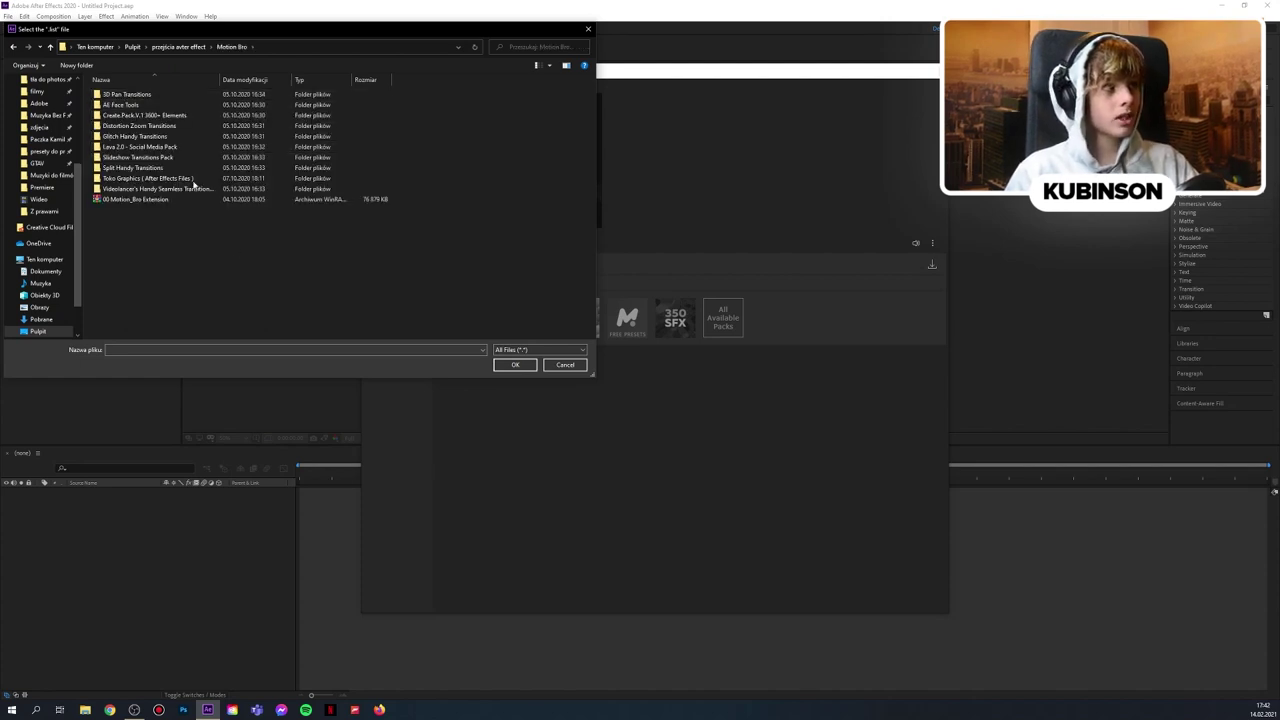
left_click_drag(440, 194, 296, 216)
left_click(267, 249)
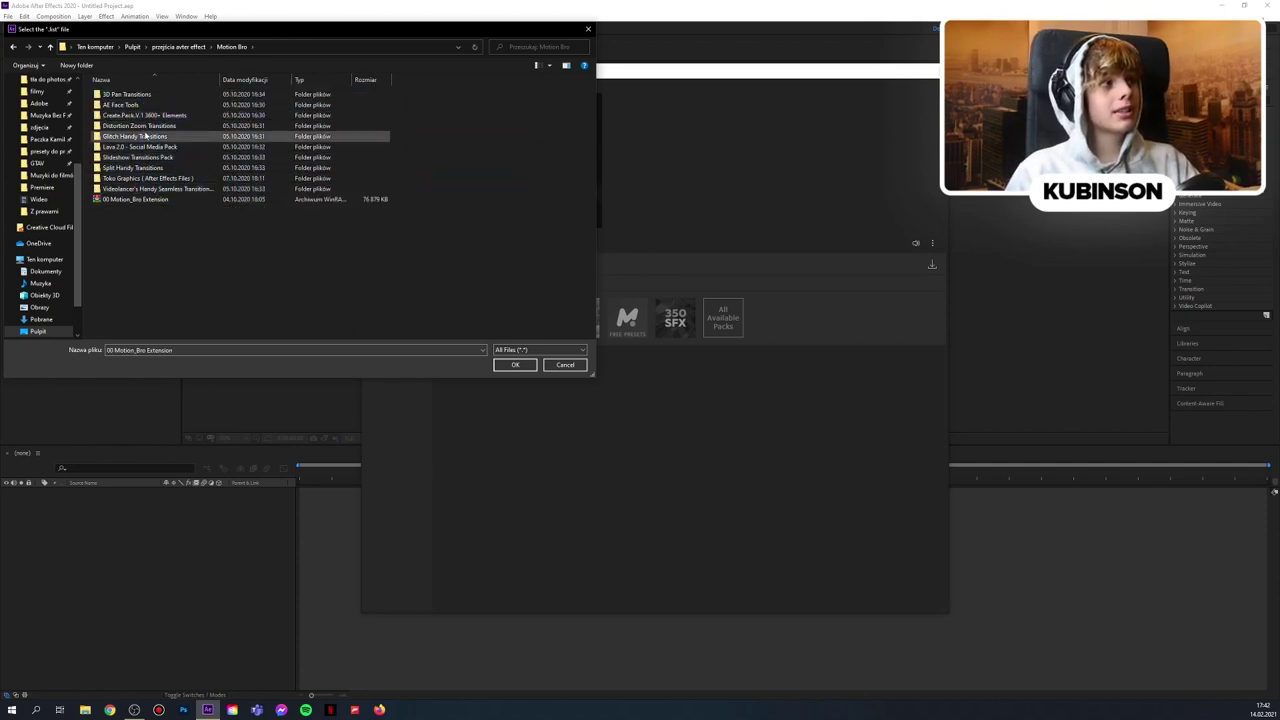
double_click(151, 94)
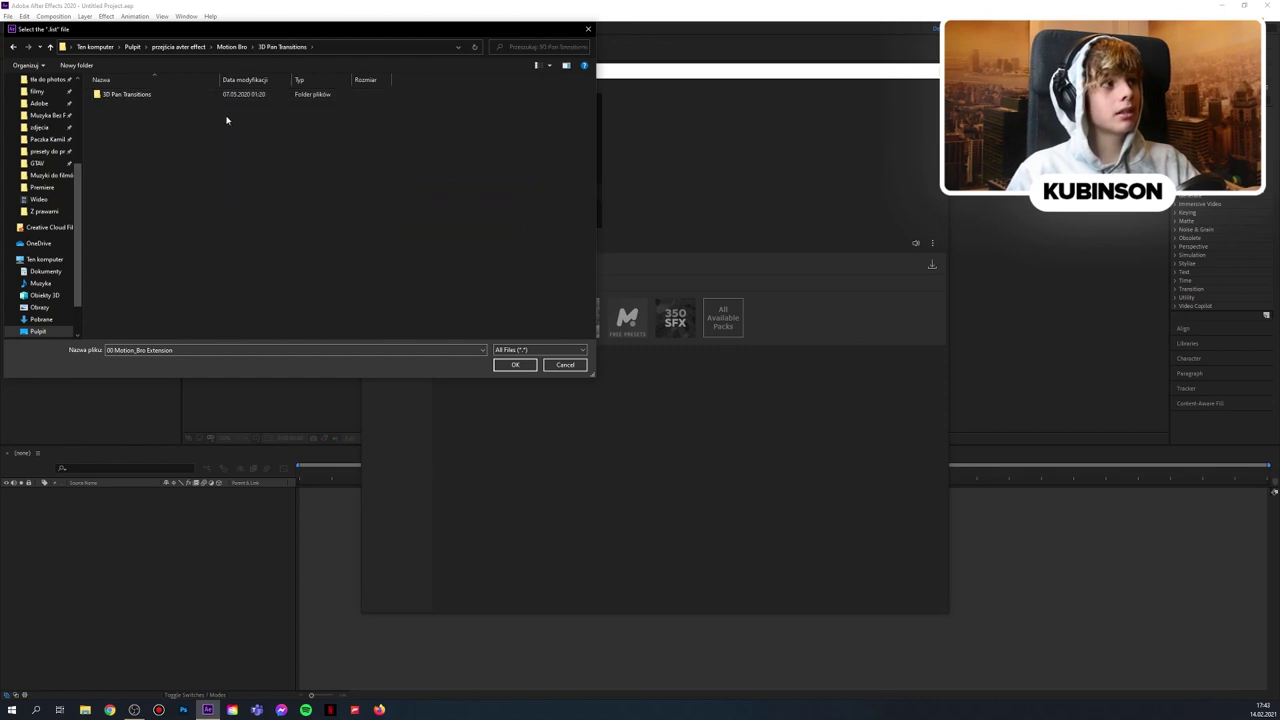
double_click(167, 94)
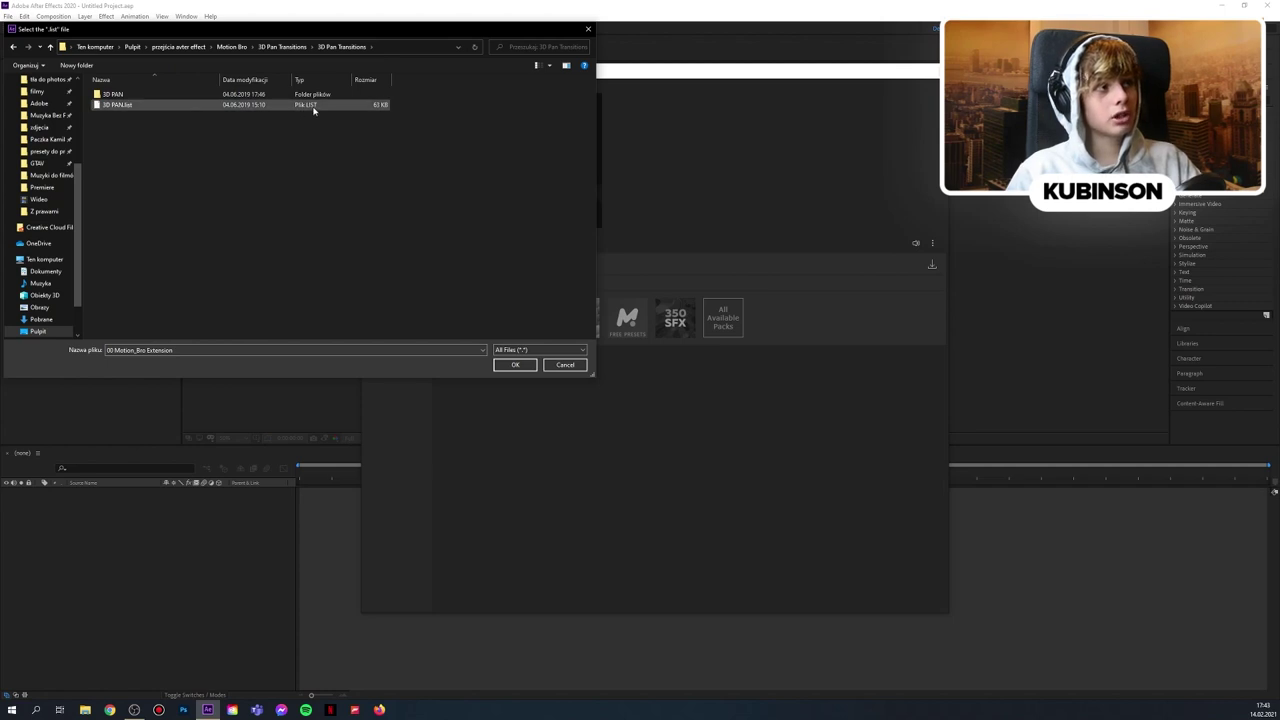
left_click(107, 106)
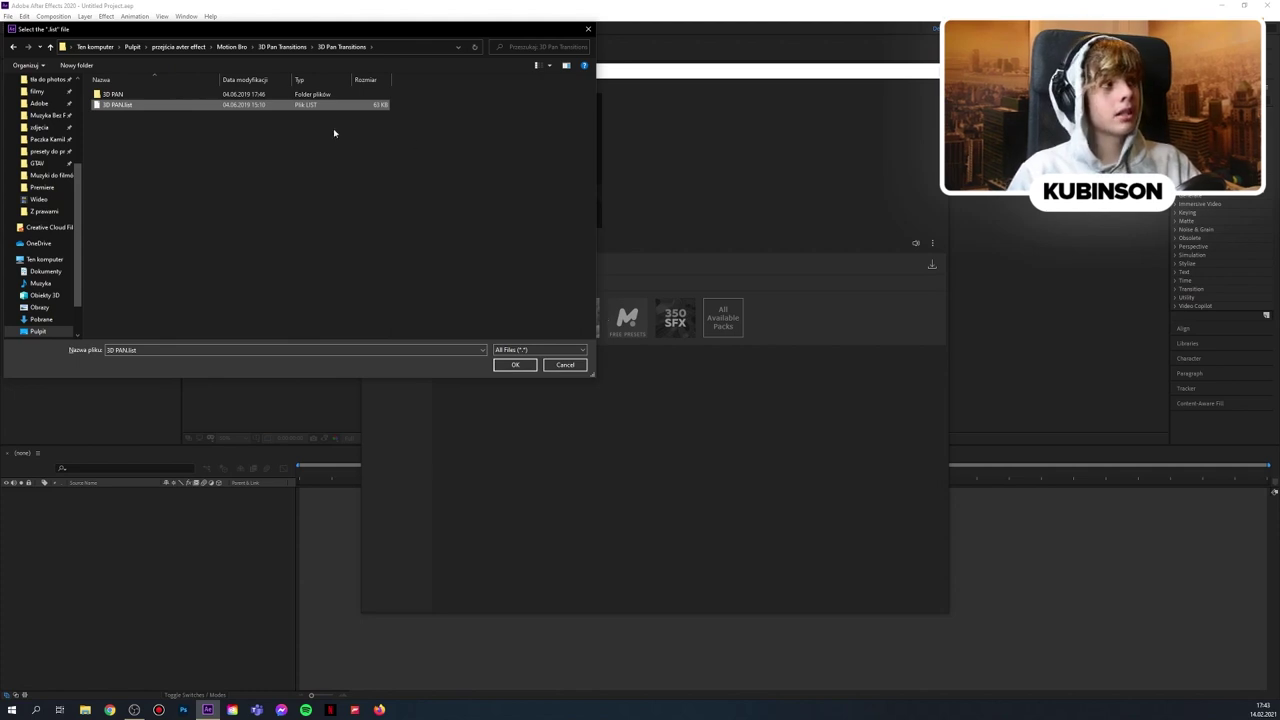
double_click(155, 105)
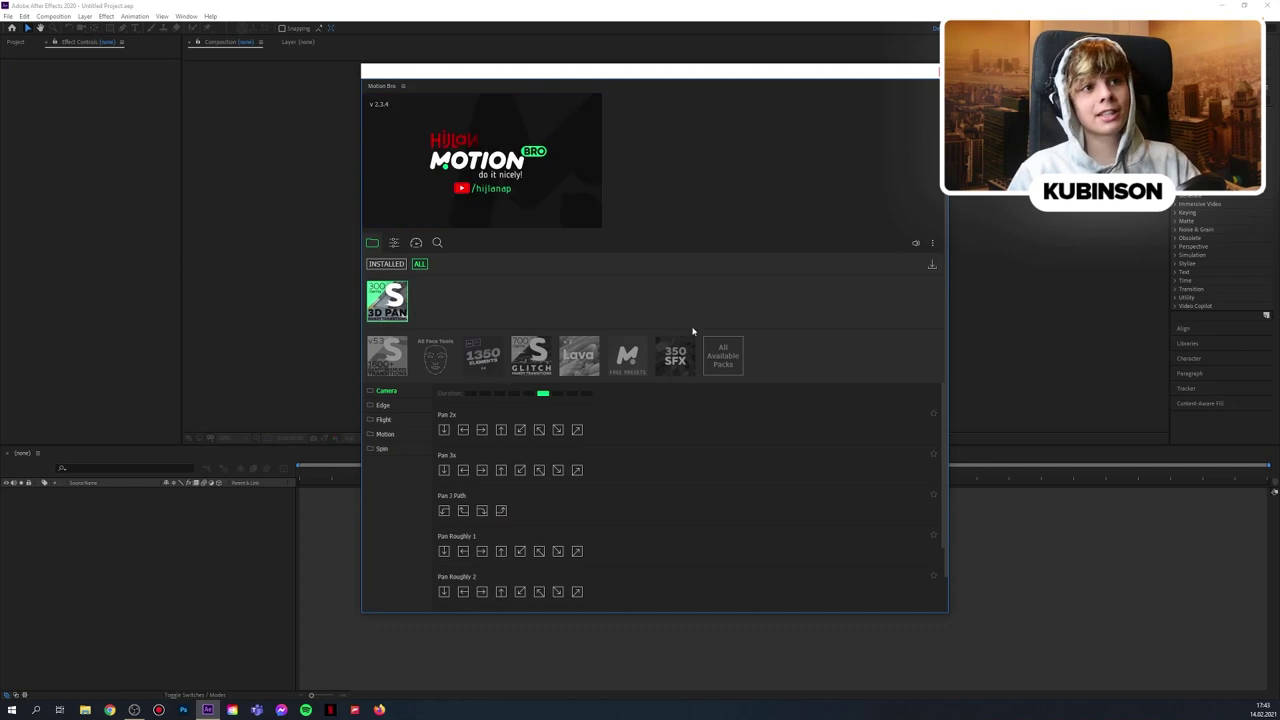
Import FACE TOOLS.list into Motion Bro from the PRESETS folder inside AE Face Tools
left_click(931, 265)
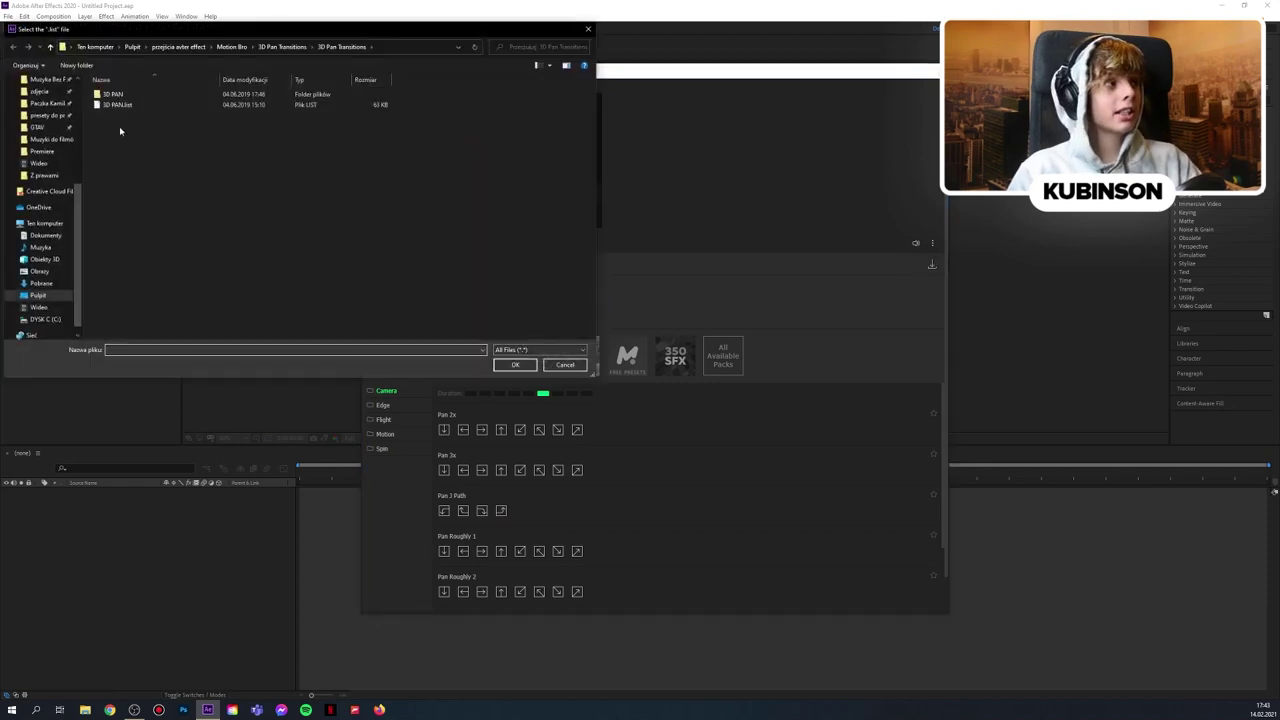
left_click(50, 47)
left_click(50, 47)
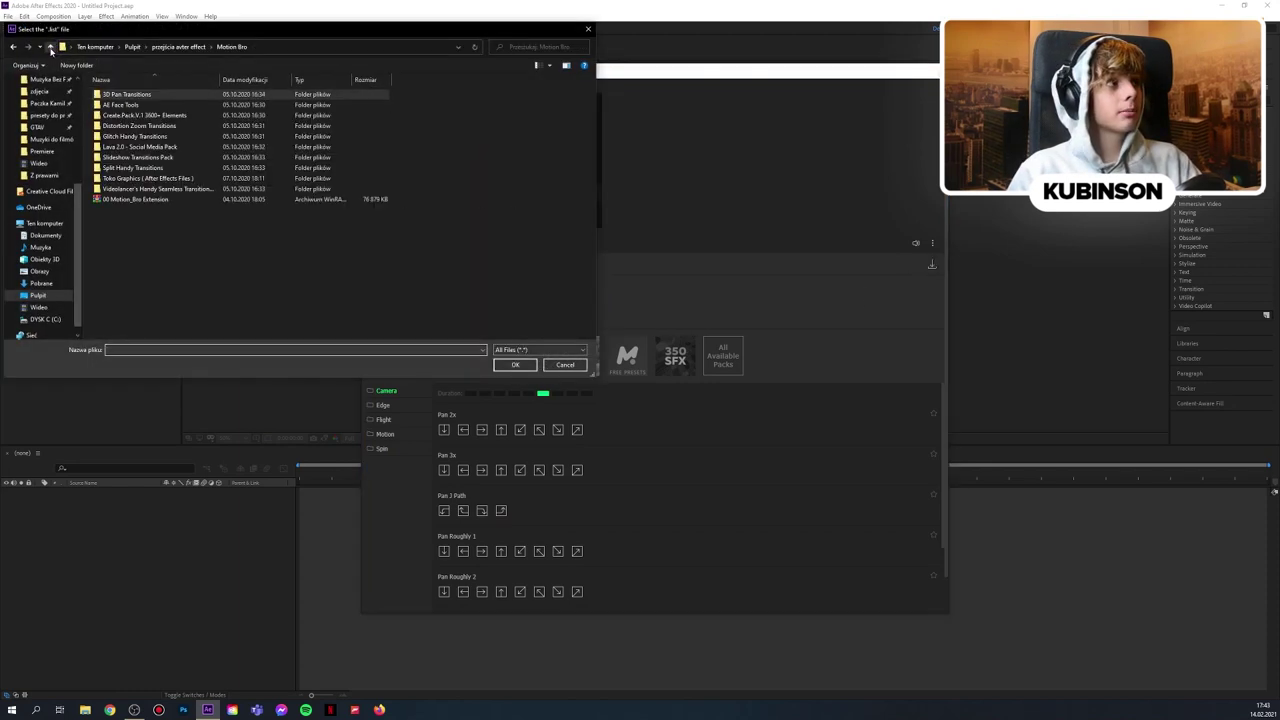
double_click(127, 105)
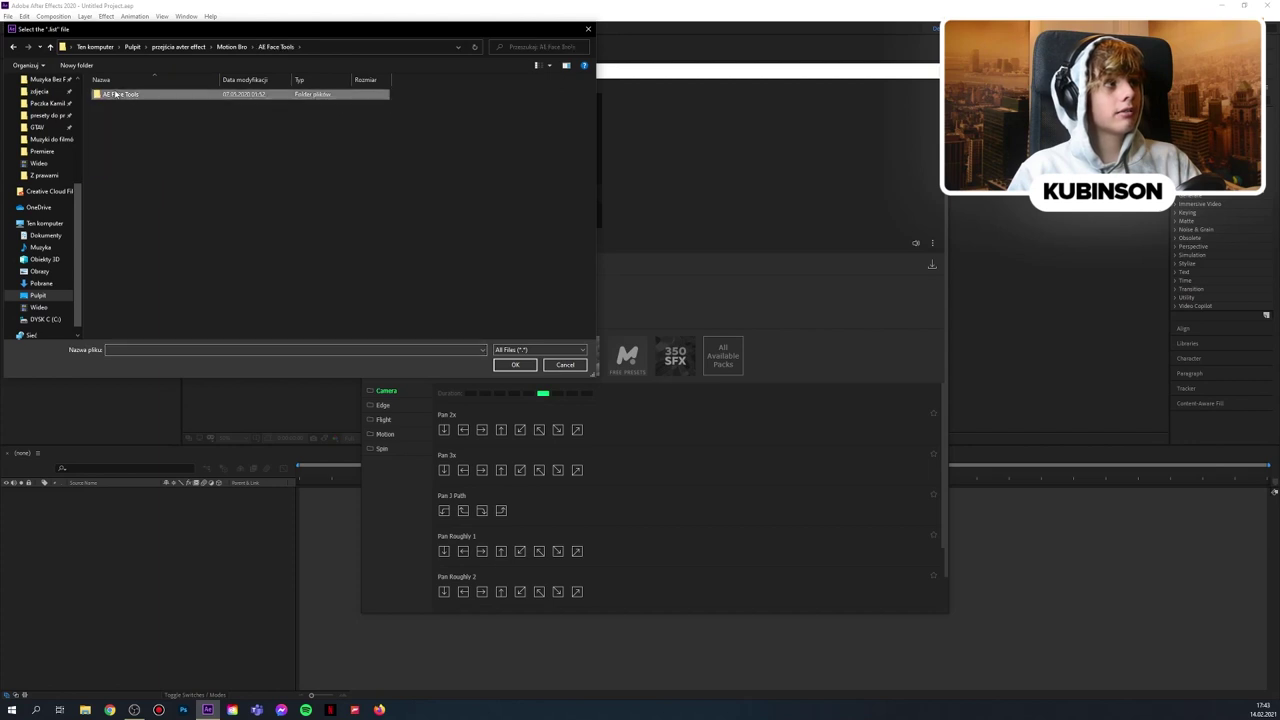
double_click(117, 94)
key("BackSpace")
key("BackSpace")
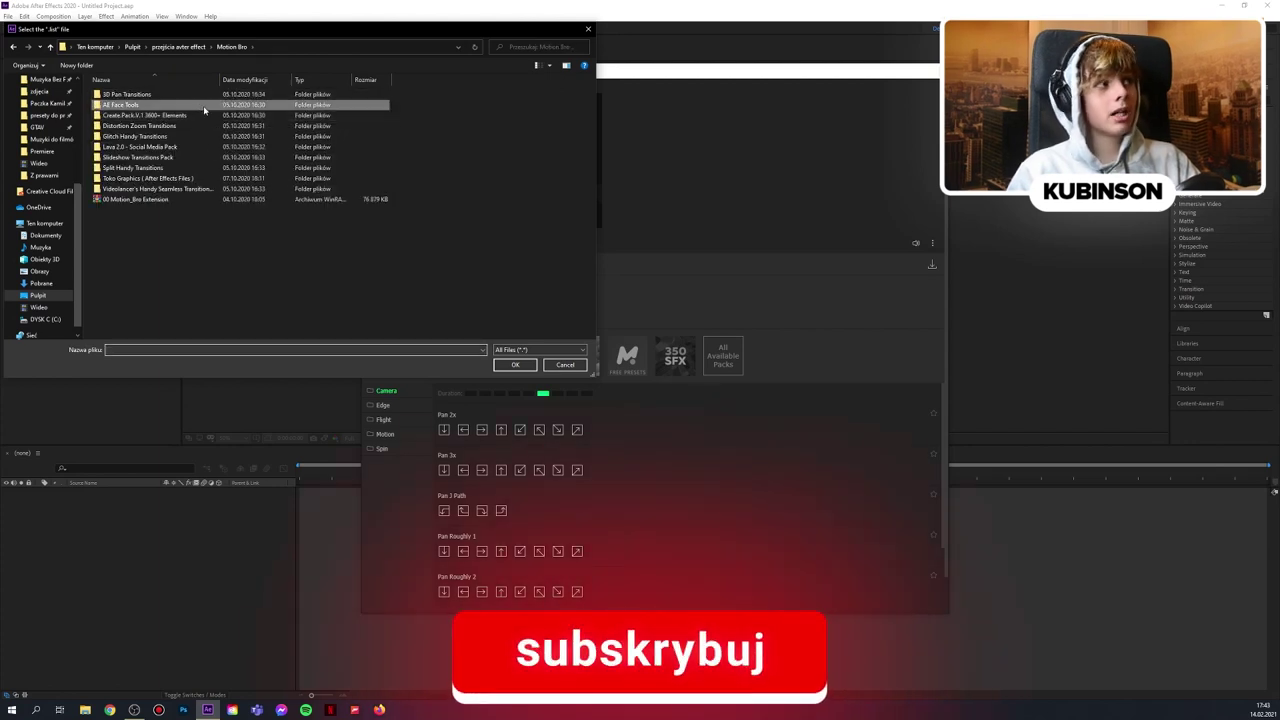
double_click(165, 104)
double_click(165, 94)
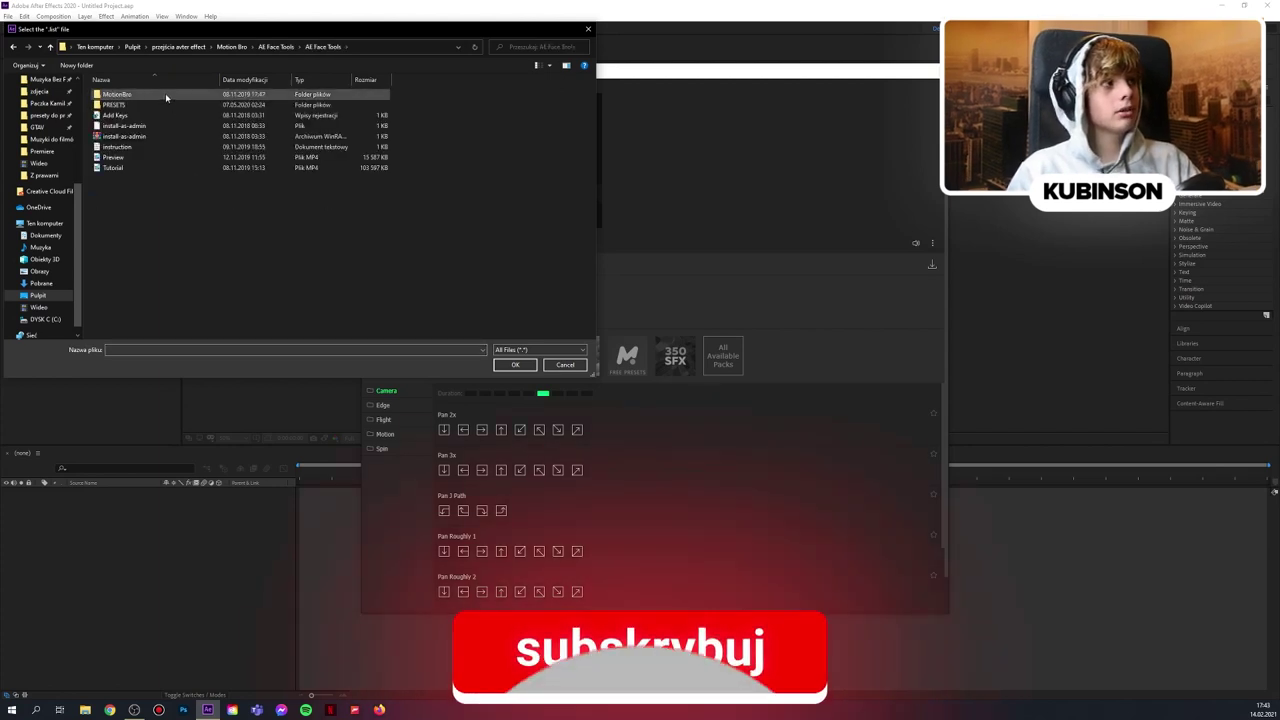
double_click(150, 105)
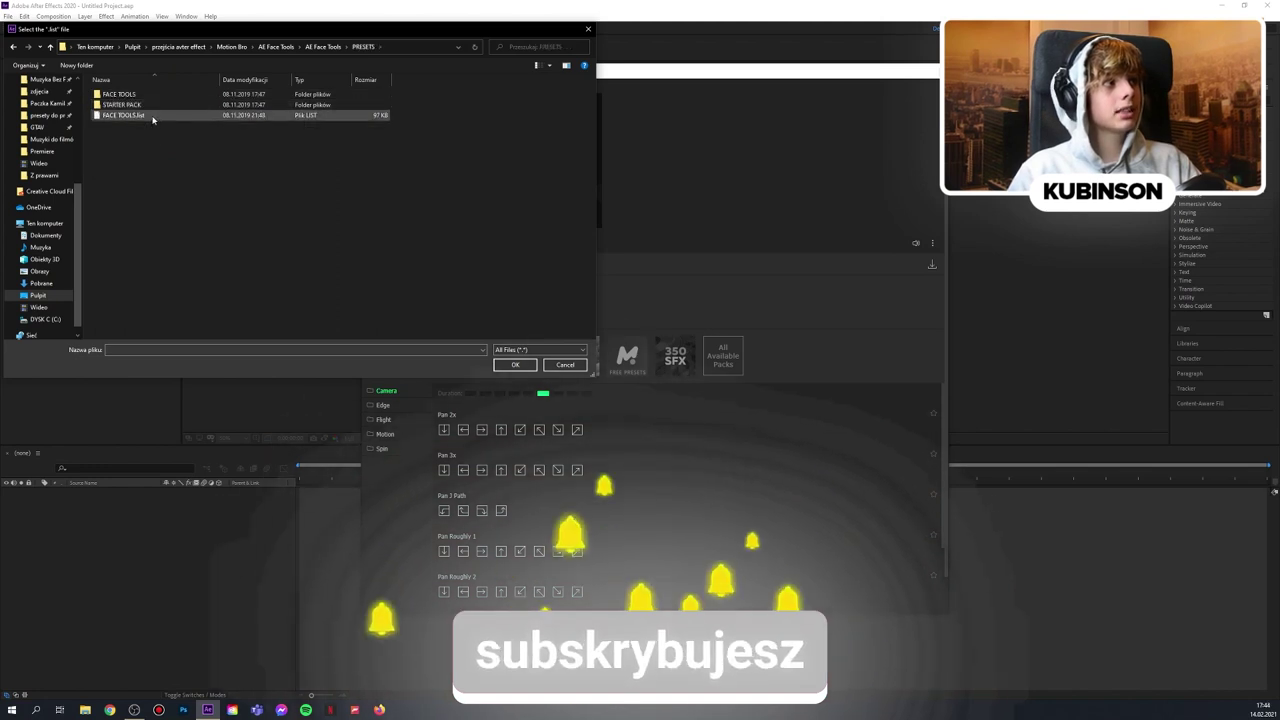
double_click(150, 116)
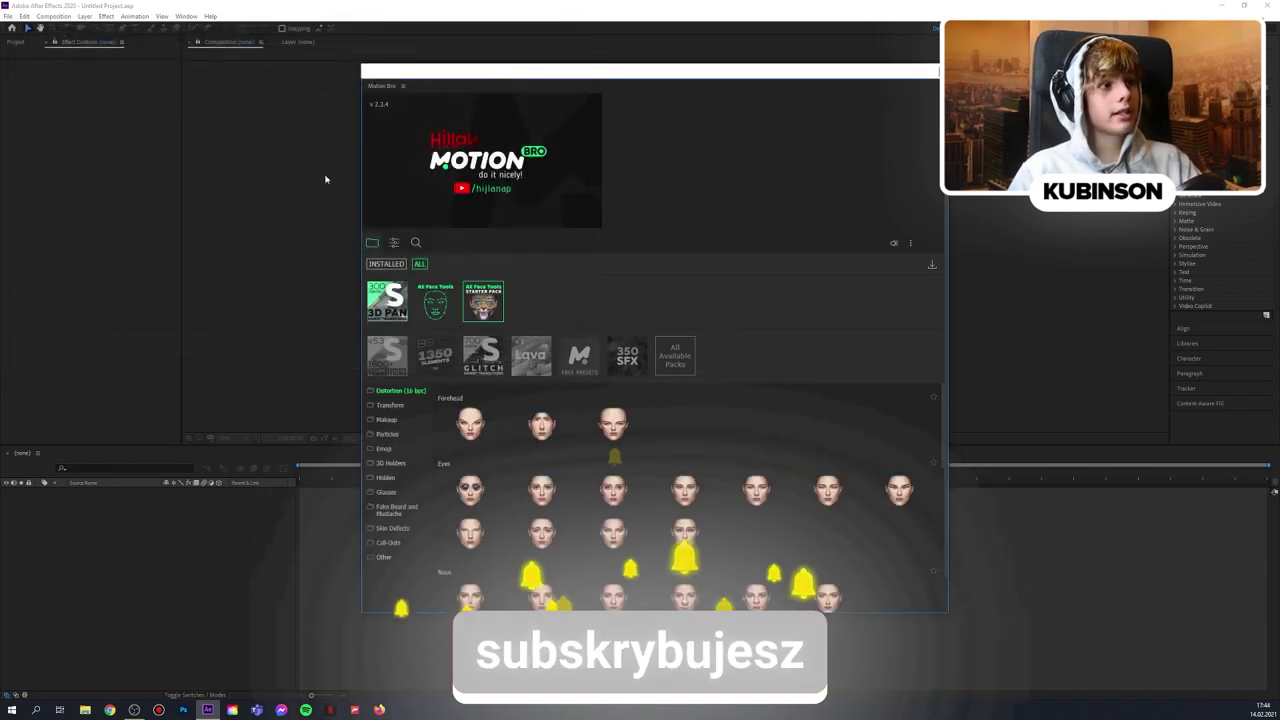
Look through the Distortion (16 bpc) face presets of the AE Face Tools Starter Pack, including the Eyes, Mouth and Wry Heavily groups
scroll(543, 509, "down", 2)
mouse_move(635, 503)
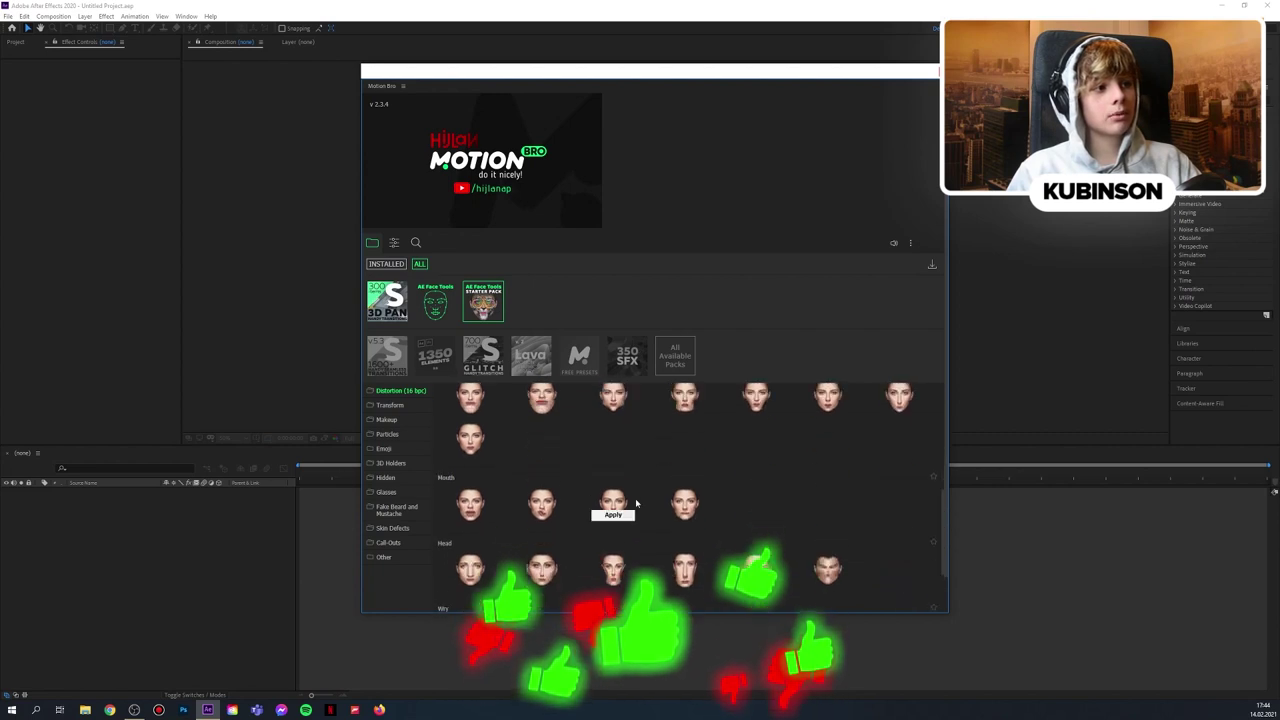
scroll(635, 503, "down", 5)
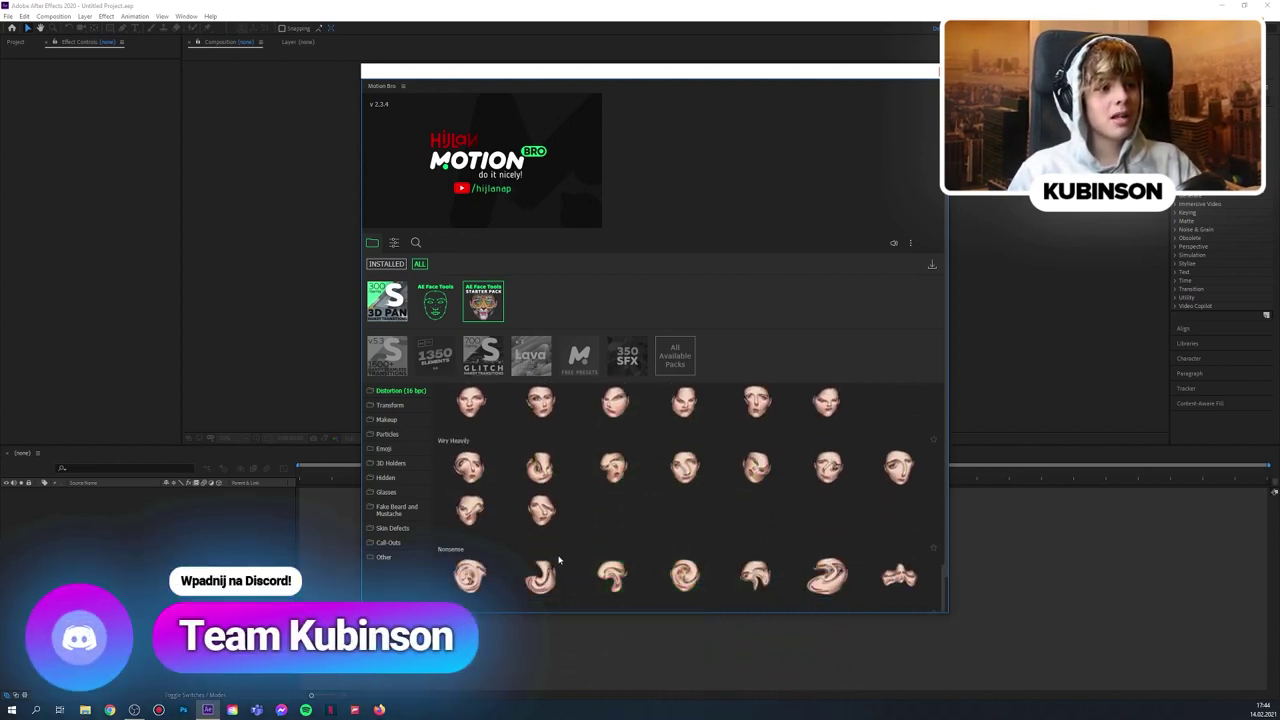
scroll(558, 561, "up", 2)
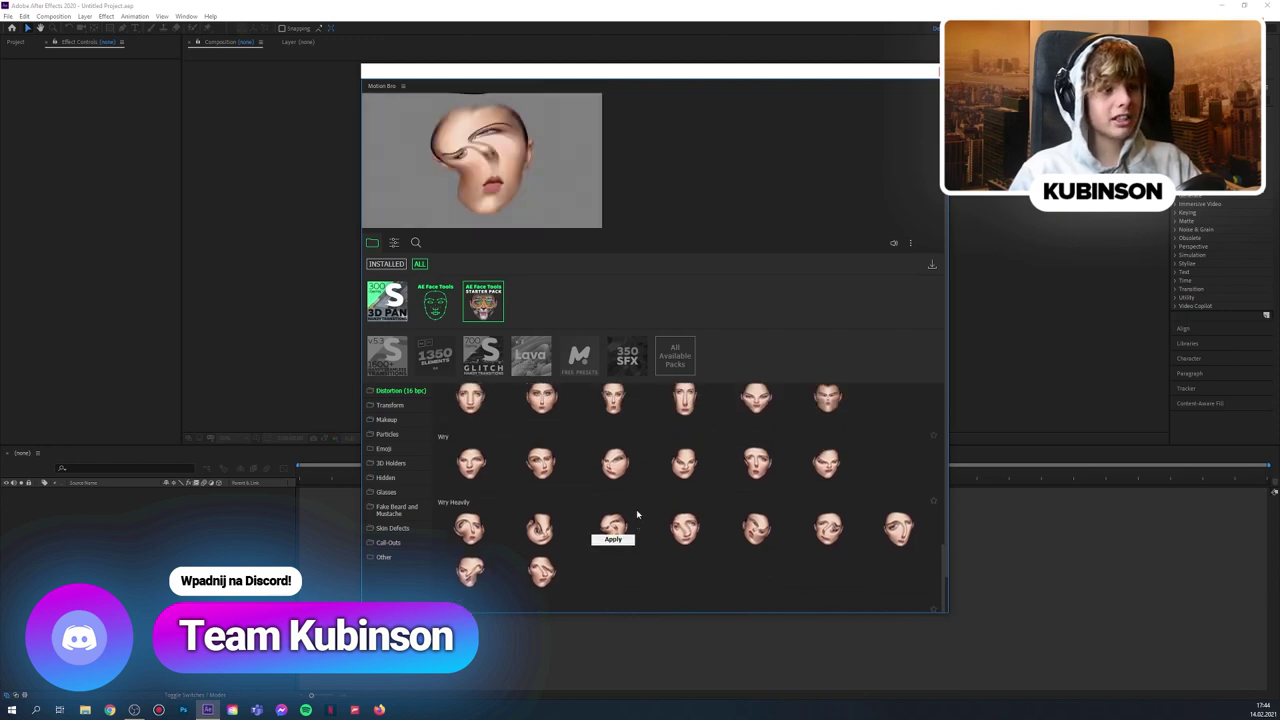
scroll(637, 506, "up", 3)
scroll(706, 484, "down", 1)
mouse_move(709, 460)
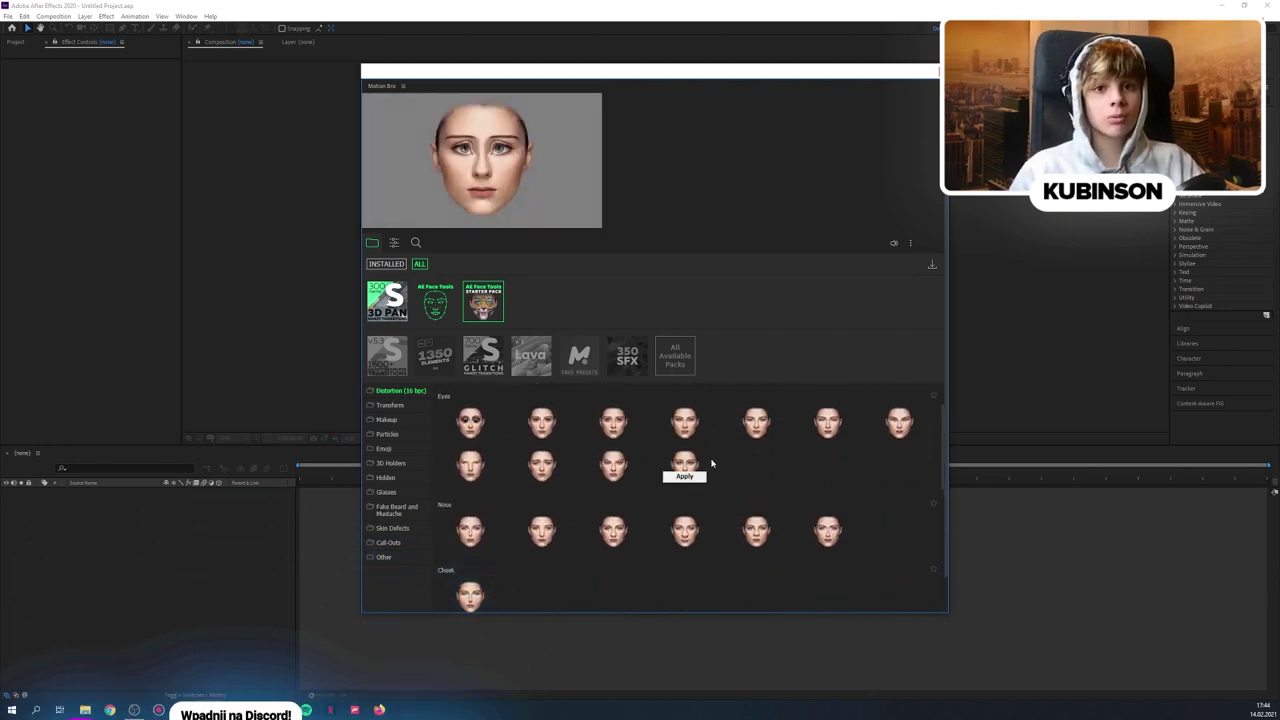
scroll(735, 445, "up", 1)
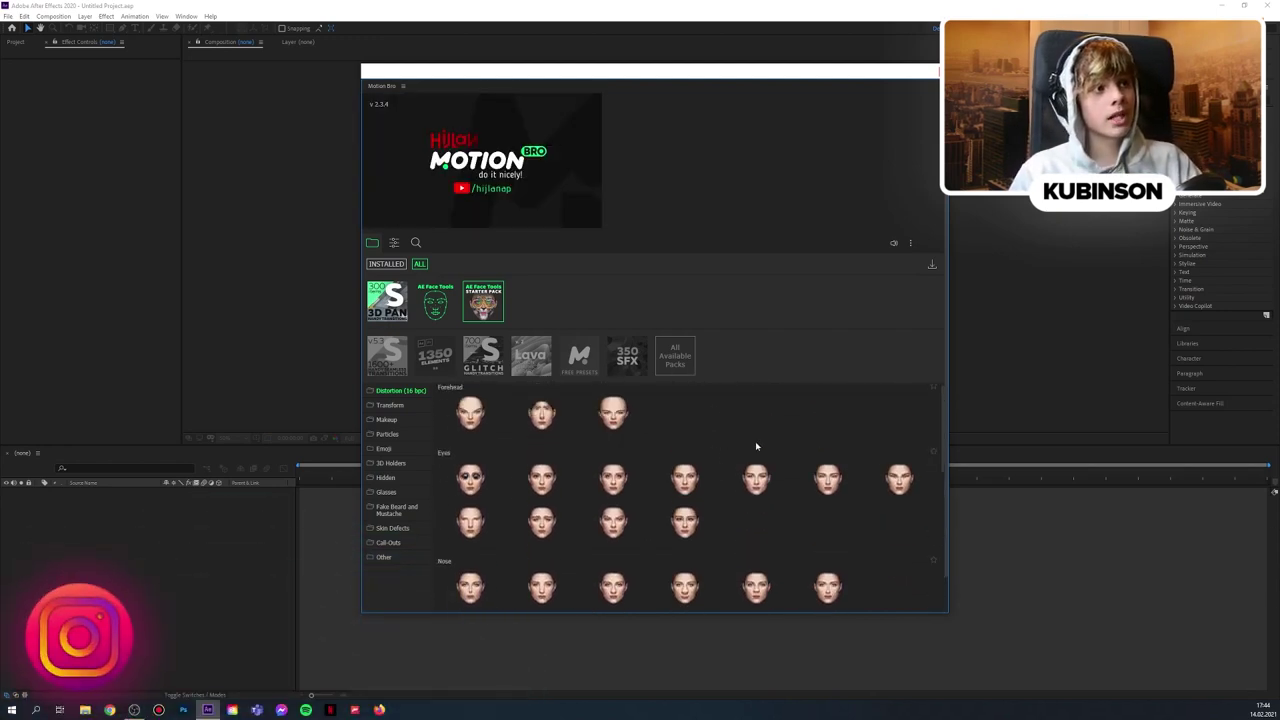
Import the preset list file from the Create-pack folder inside Create.Pack.V.1 3600+ Elements
left_click(931, 264)
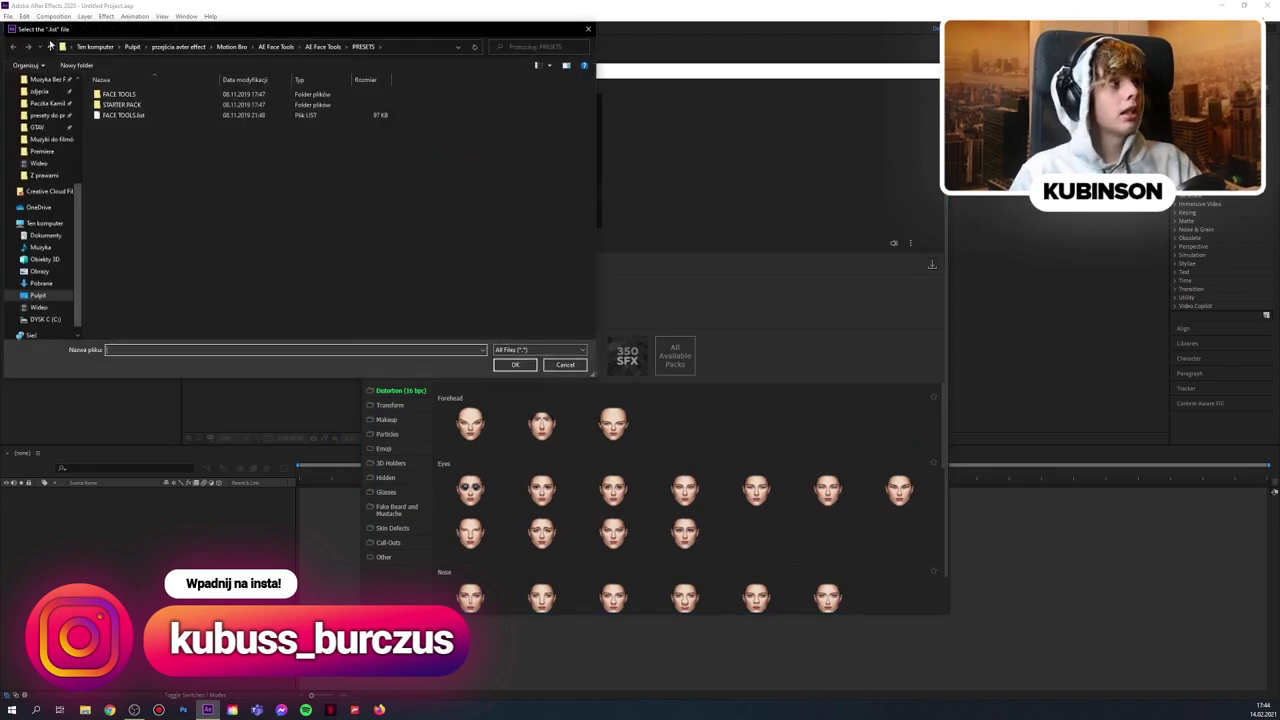
left_click(50, 47)
left_click(50, 48)
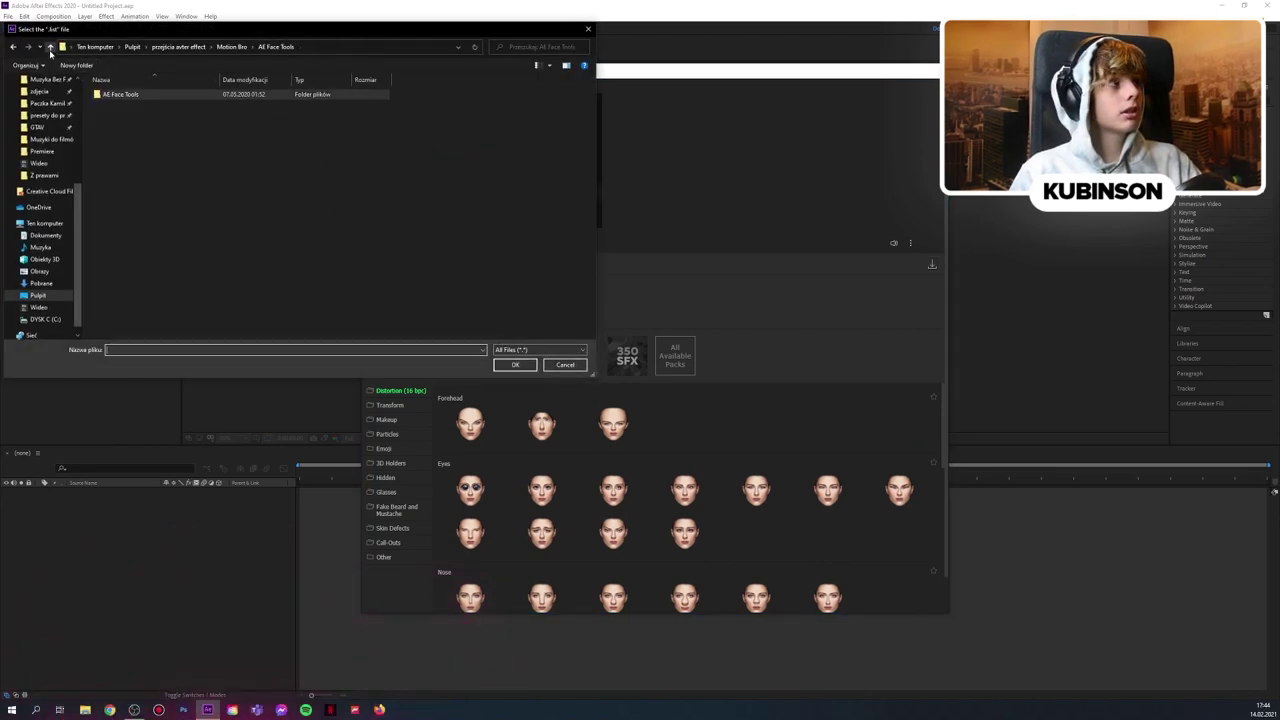
left_click(50, 47)
double_click(130, 106)
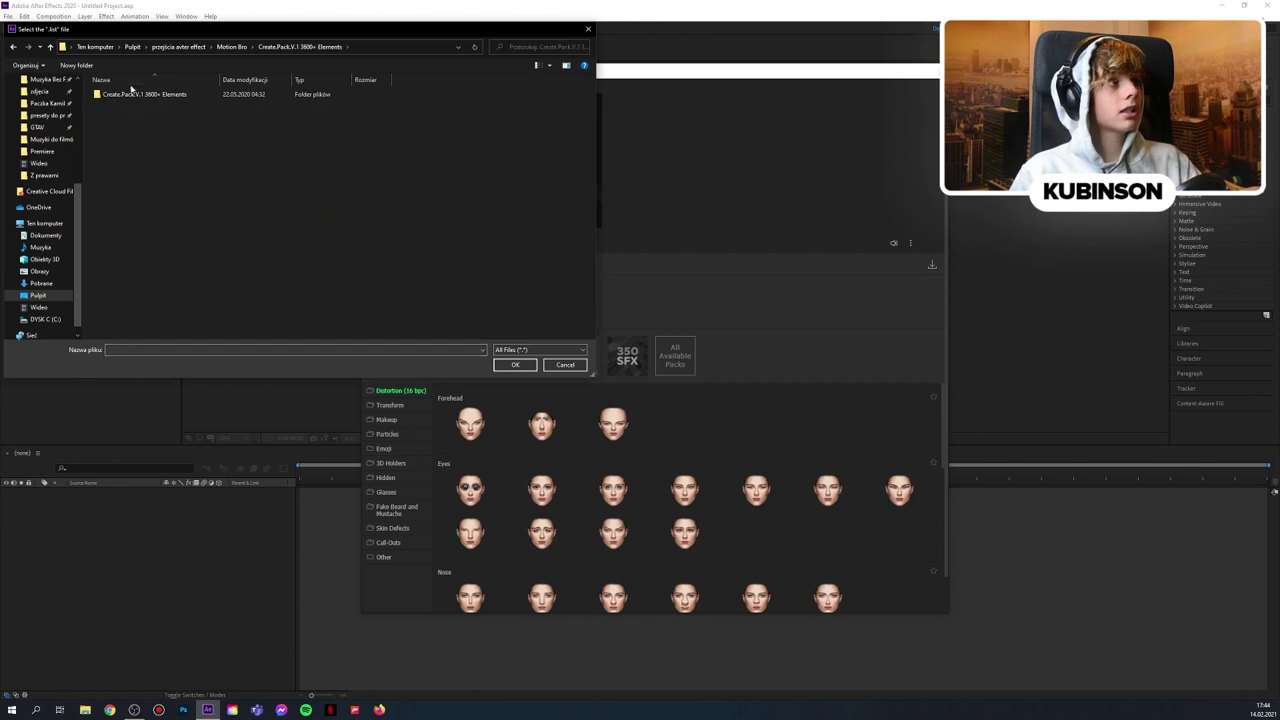
double_click(140, 94)
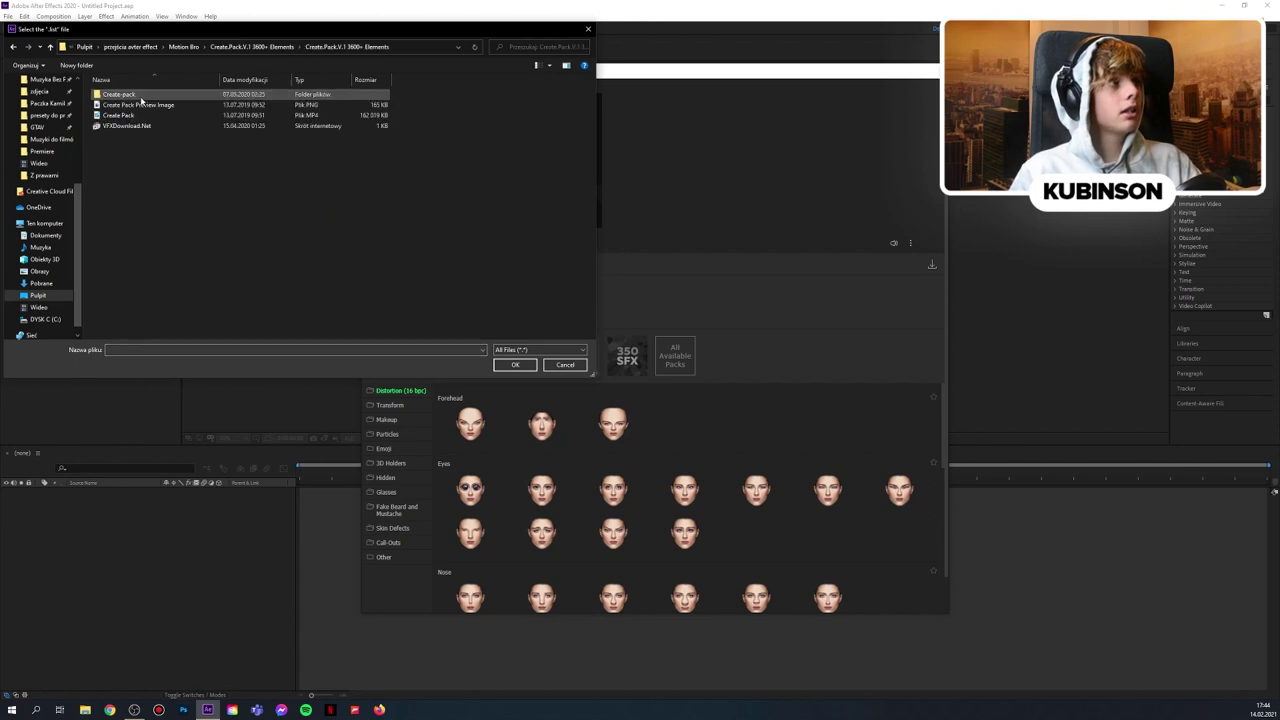
double_click(124, 95)
double_click(132, 106)
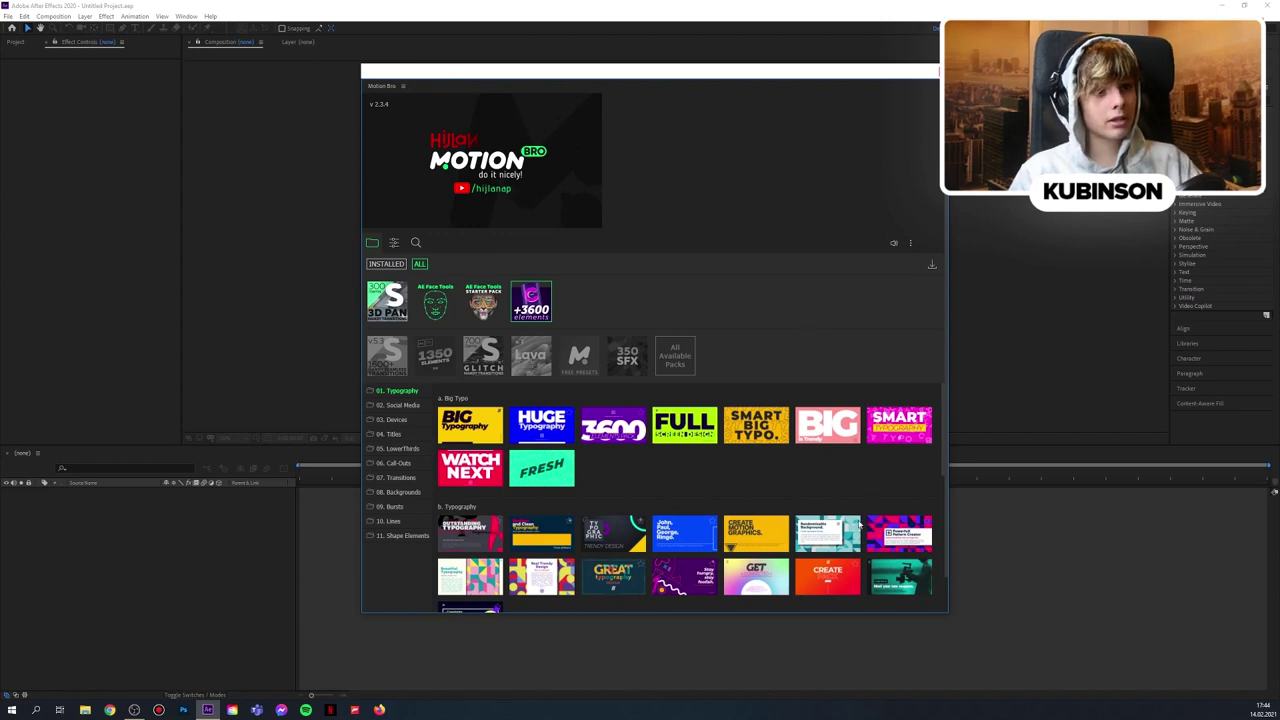
Look through the Typography templates of the +3600 elements pack, from Big Typo to Slab Slides
mouse_move(899, 543)
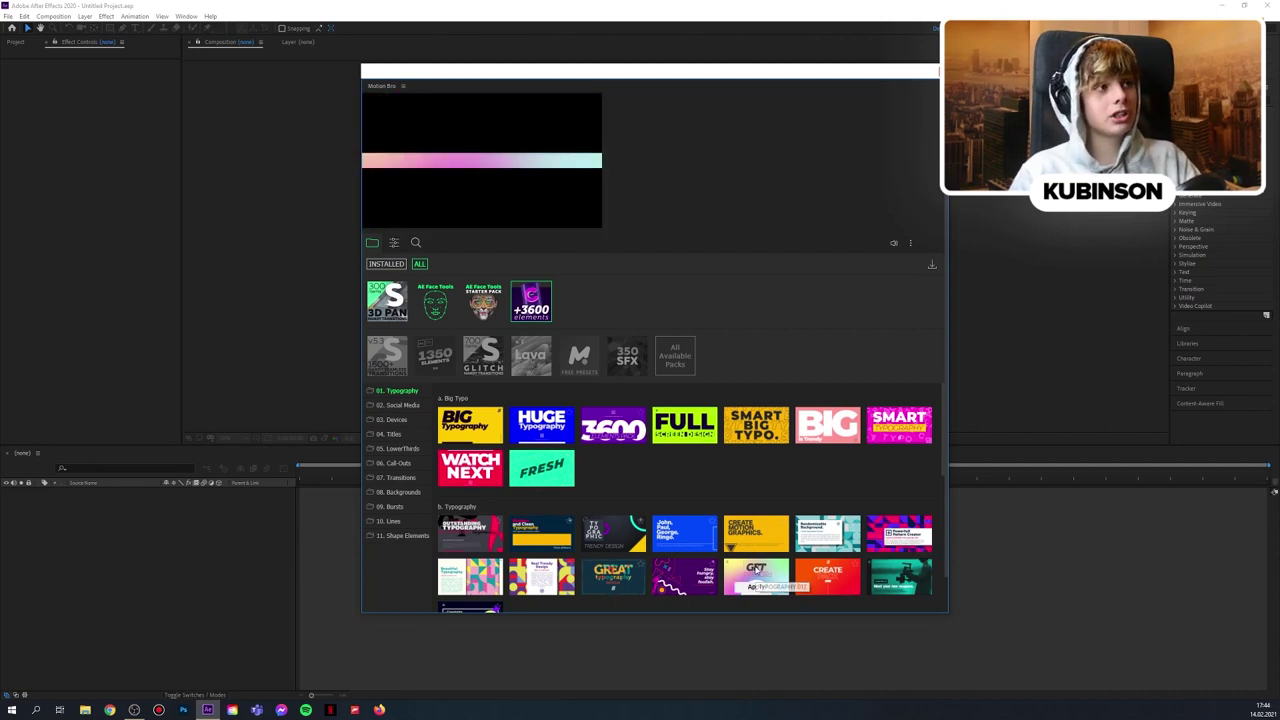
scroll(757, 566, "down", 3)
scroll(691, 533, "down", 5)
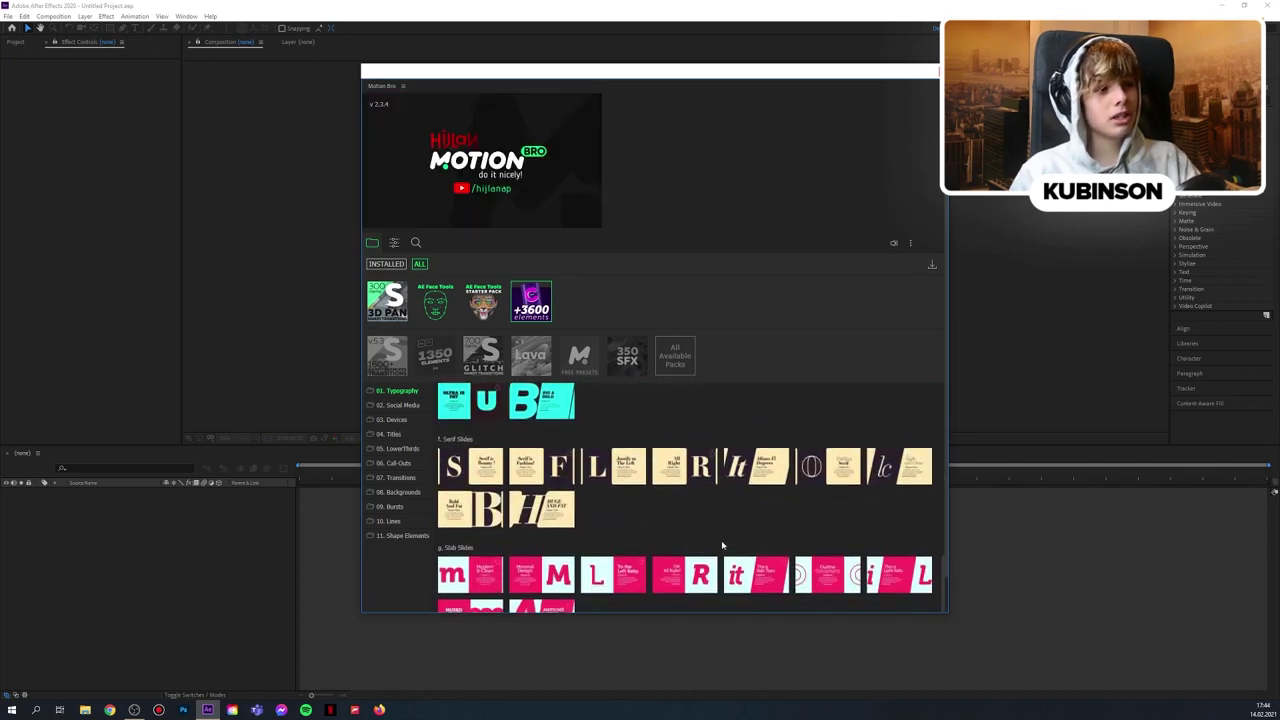
scroll(721, 540, "down", 2)
scroll(690, 530, "up", 10)
scroll(680, 522, "up", 2)
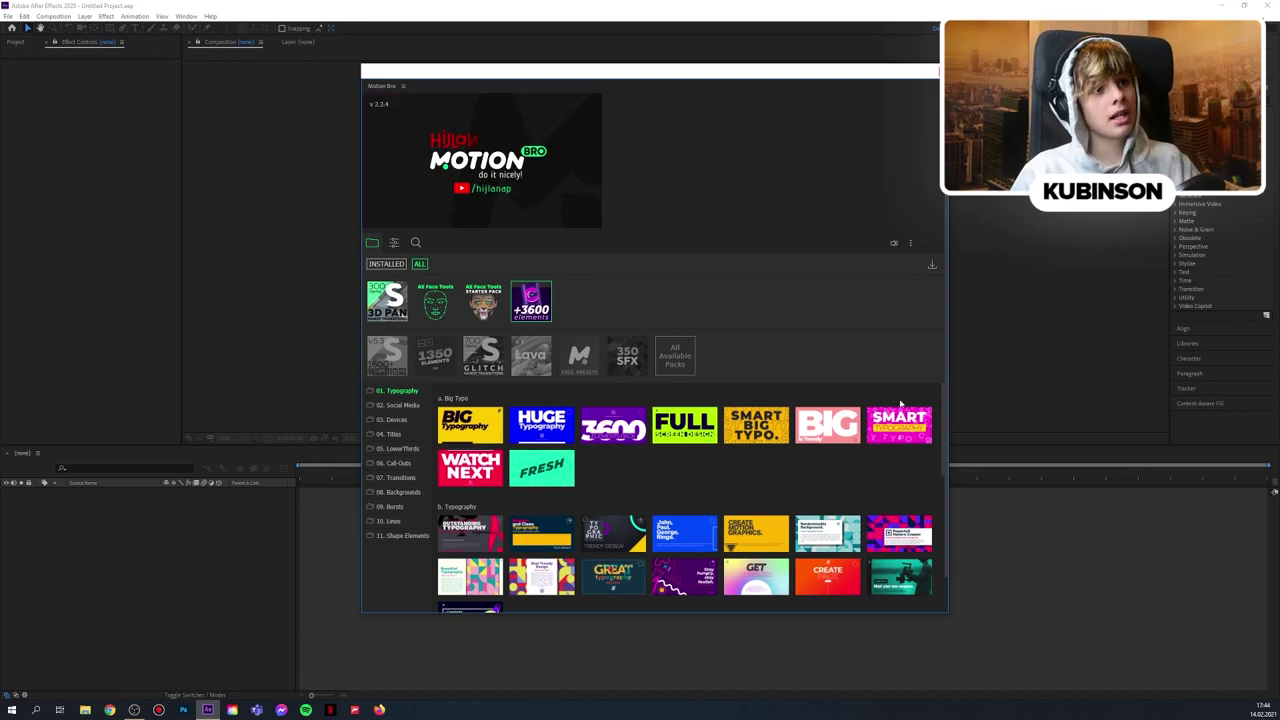
Open the list file chooser for another pack and move the Motion Bro window aside in the workspace
left_click(931, 265)
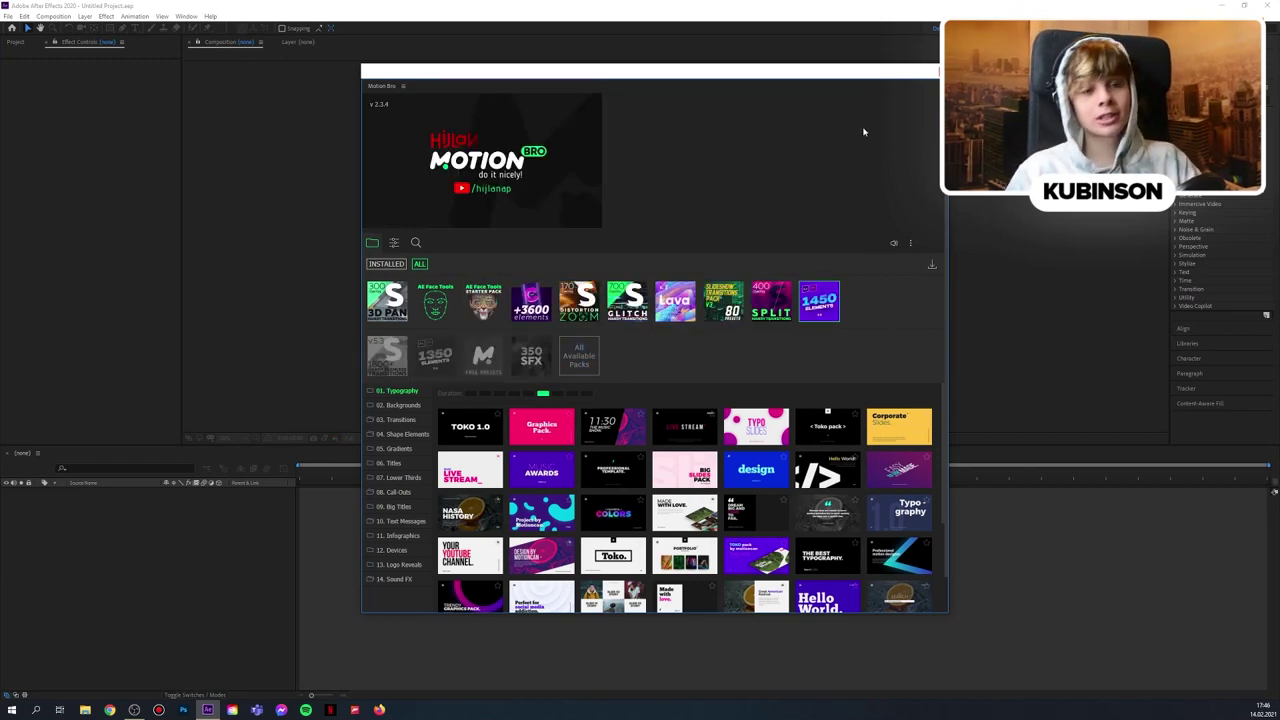
left_click_drag(777, 70, 1009, 68)
Browse the Distortion Zoom pack's Optics and Power transitions and the Glitch pack's list of categories
mouse_move(832, 546)
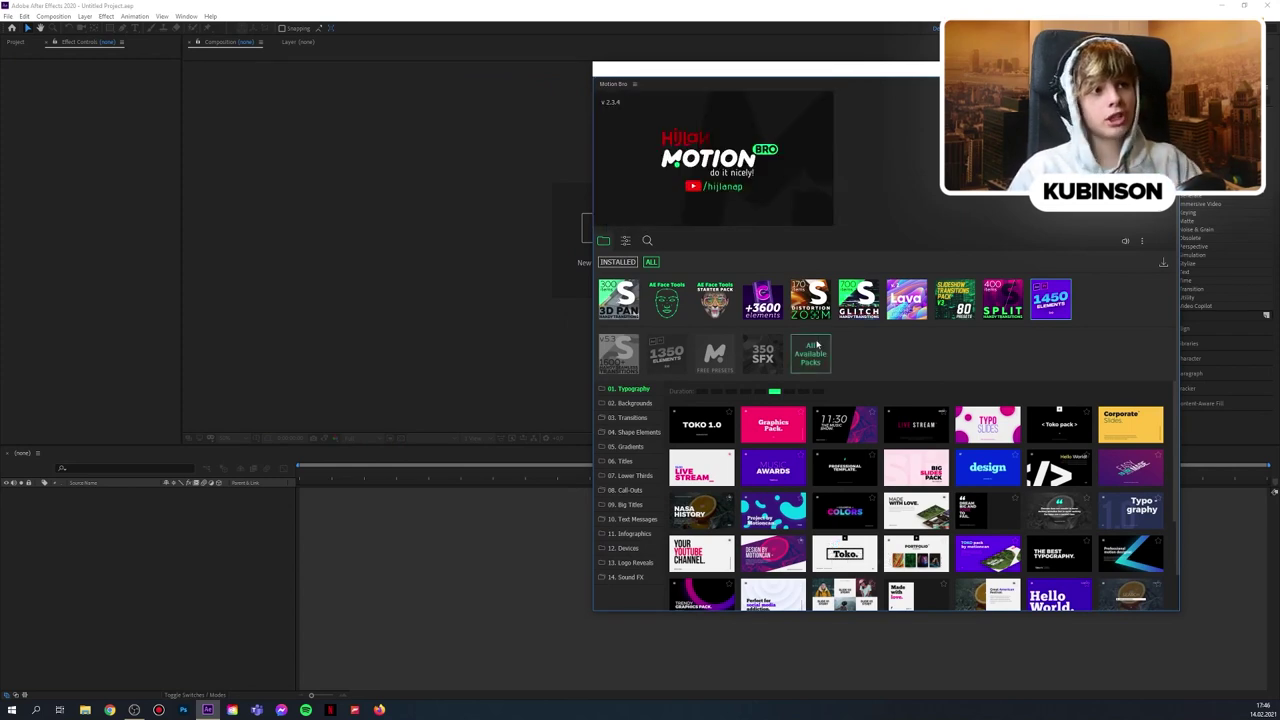
left_click(810, 299)
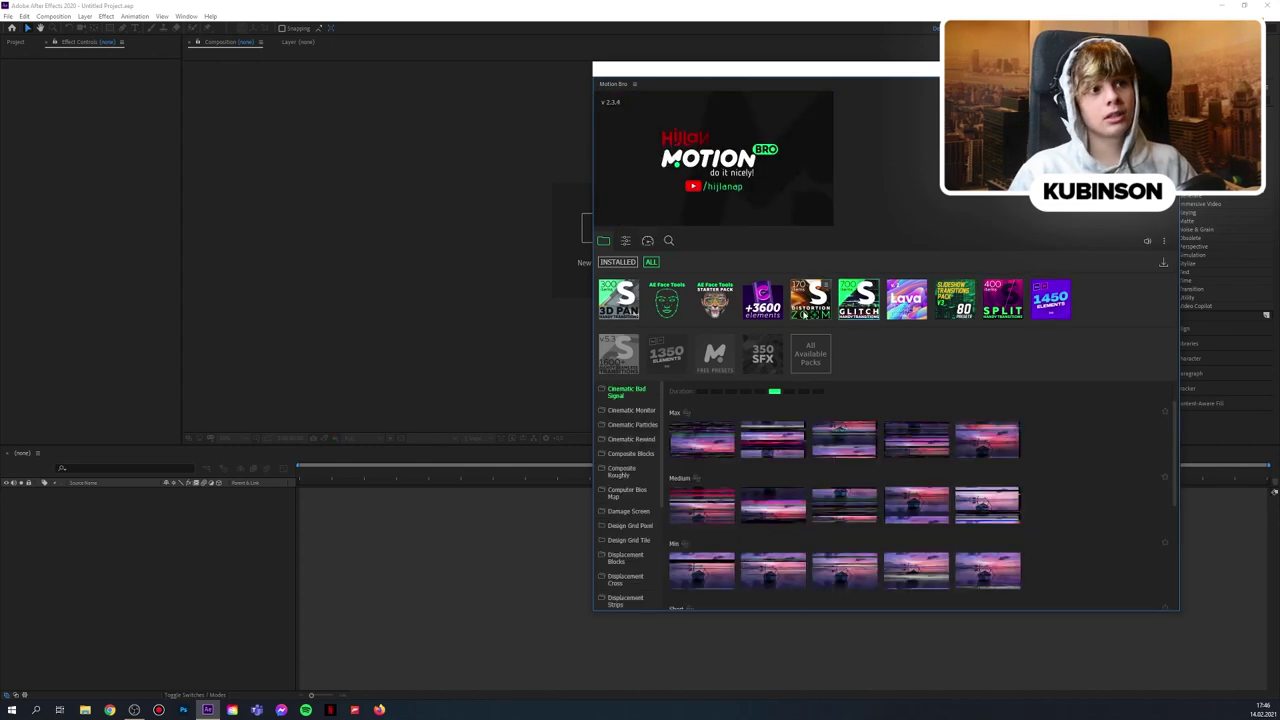
left_click(803, 314)
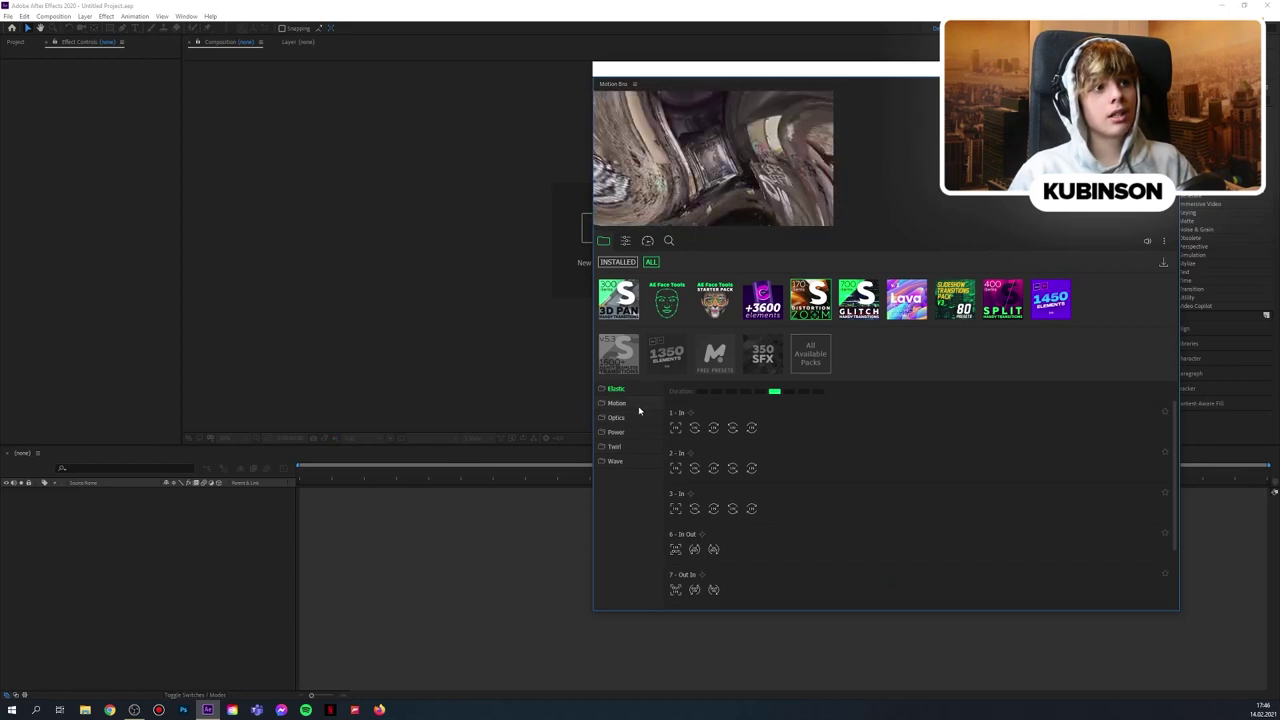
left_click(616, 418)
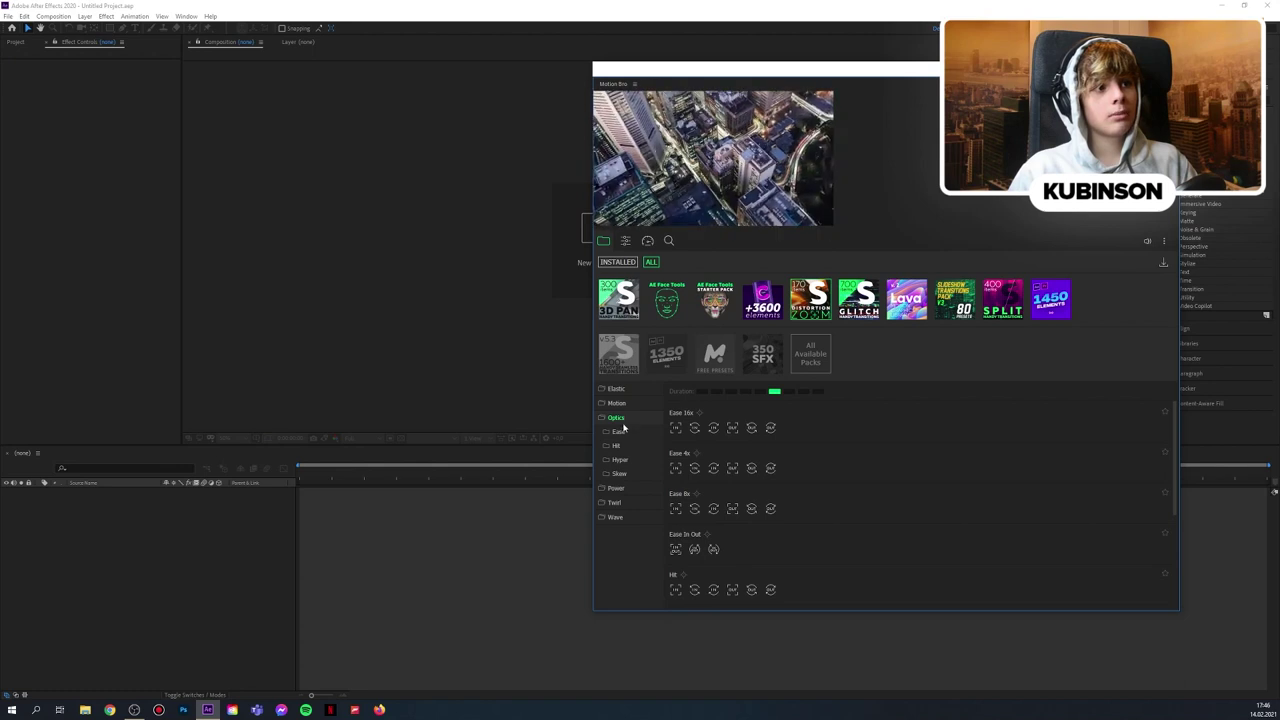
left_click(615, 488)
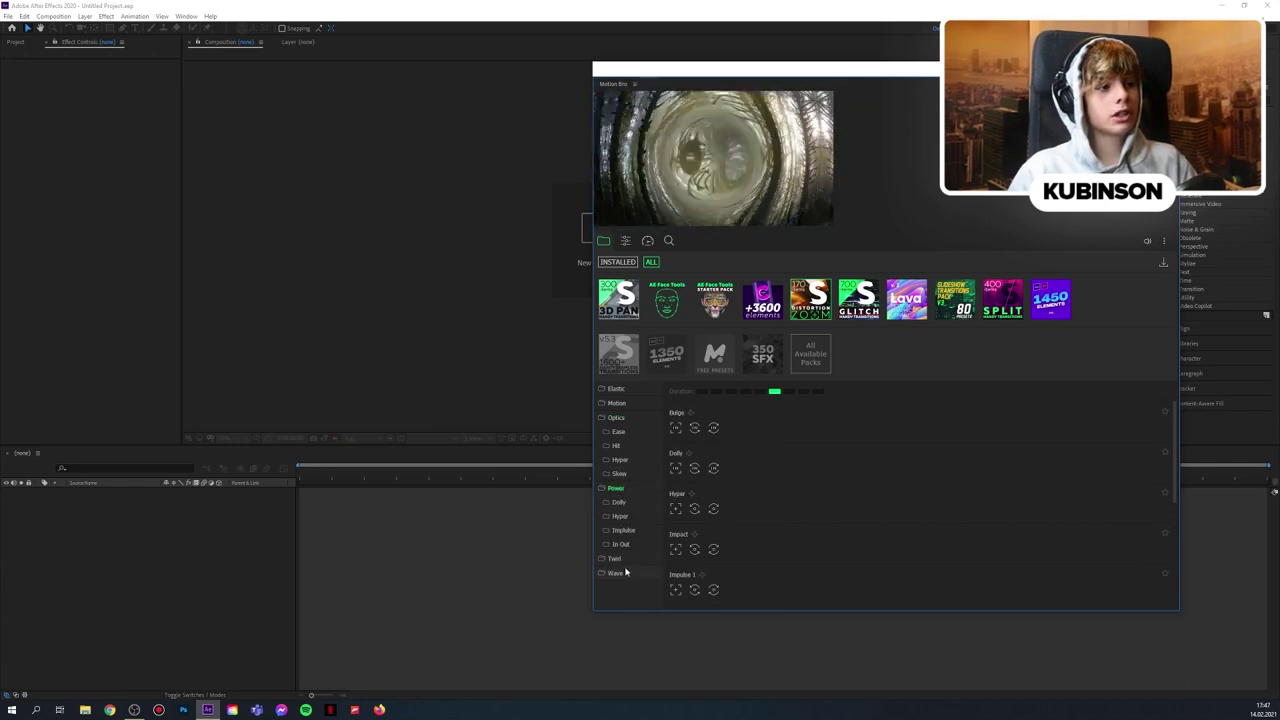
left_click(858, 315)
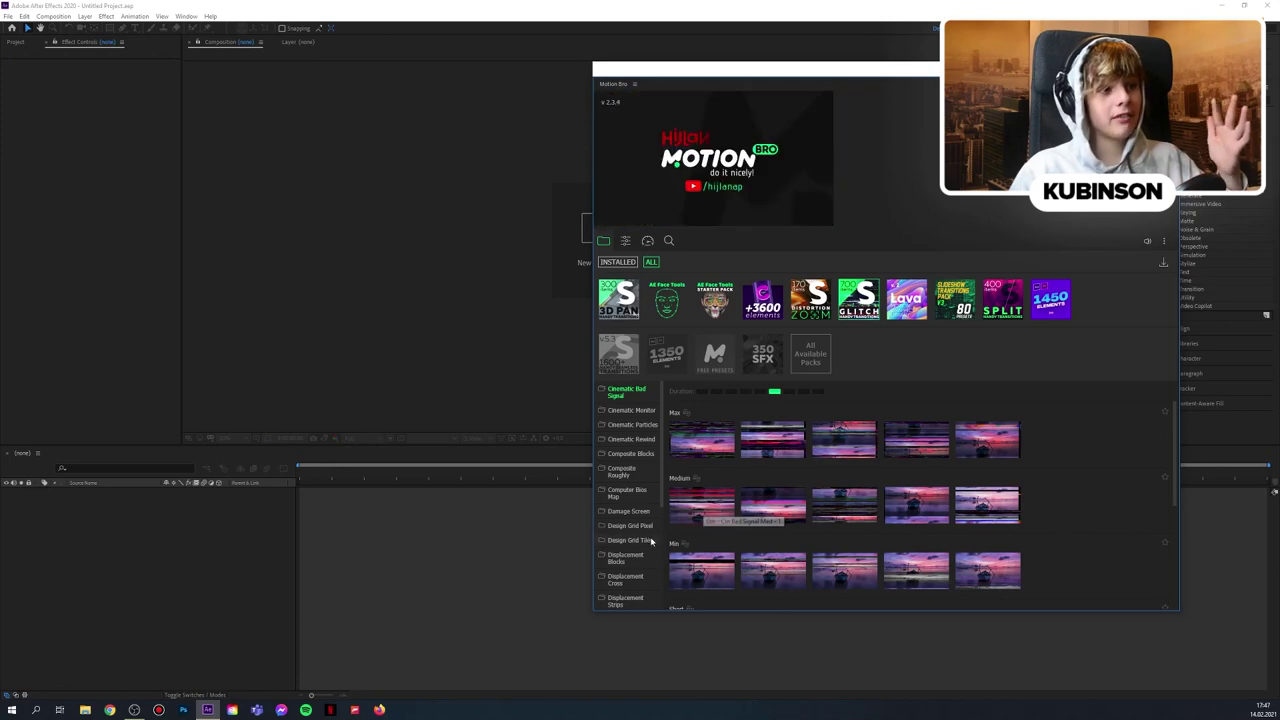
scroll(651, 541, "down", 5)
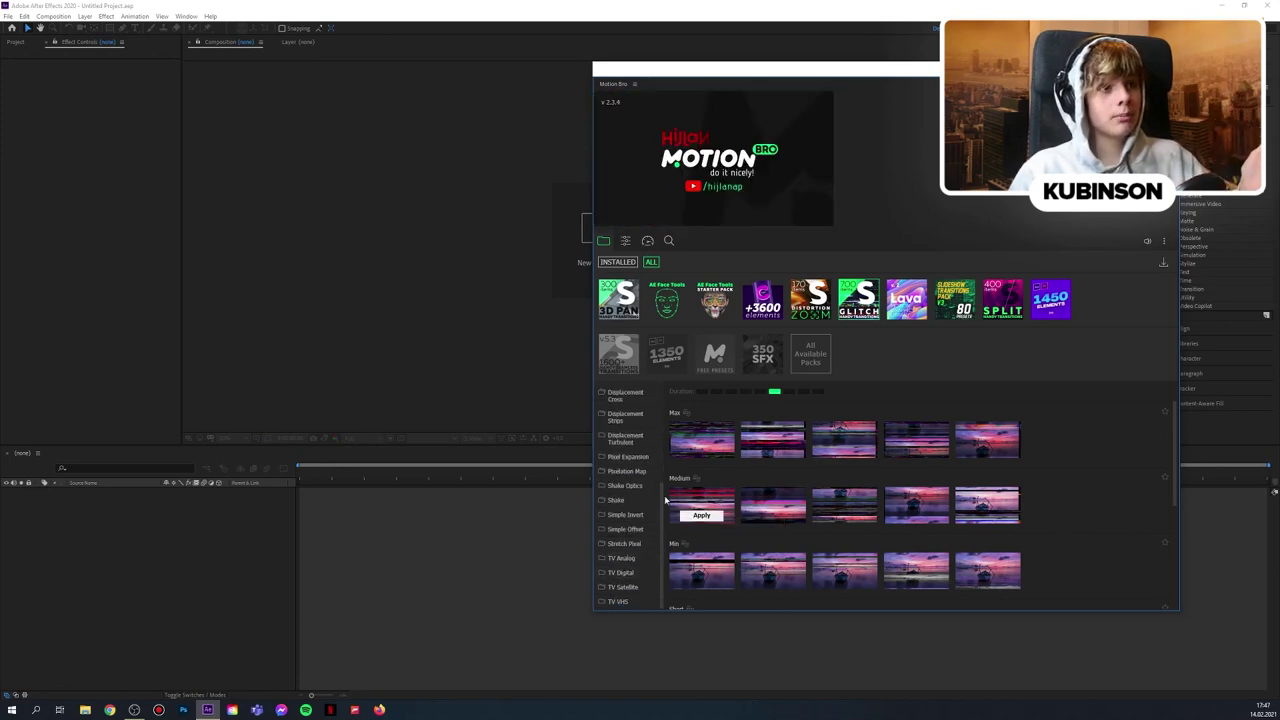
scroll(650, 480, "up", 5)
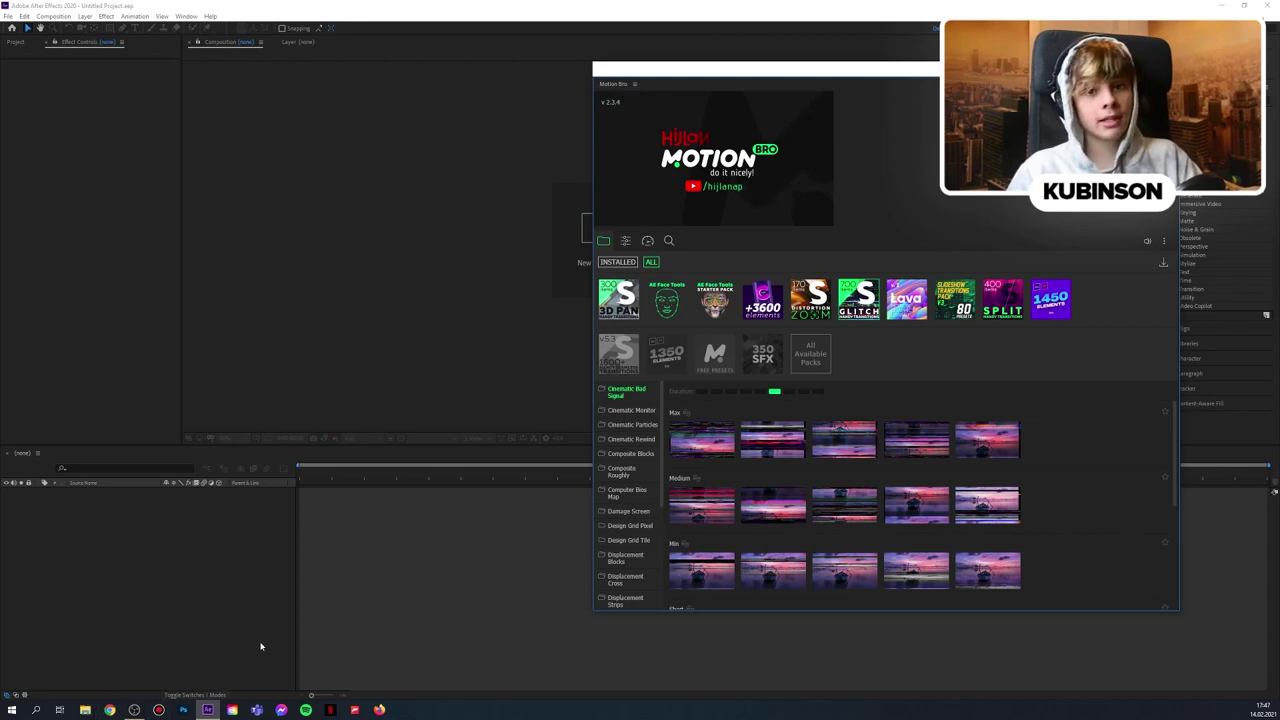
Place the 20210214_093817.mp4 clip in a new composition, and move and resize the Motion Bro window so the preview shows
left_click_drag(260, 647, 258, 644)
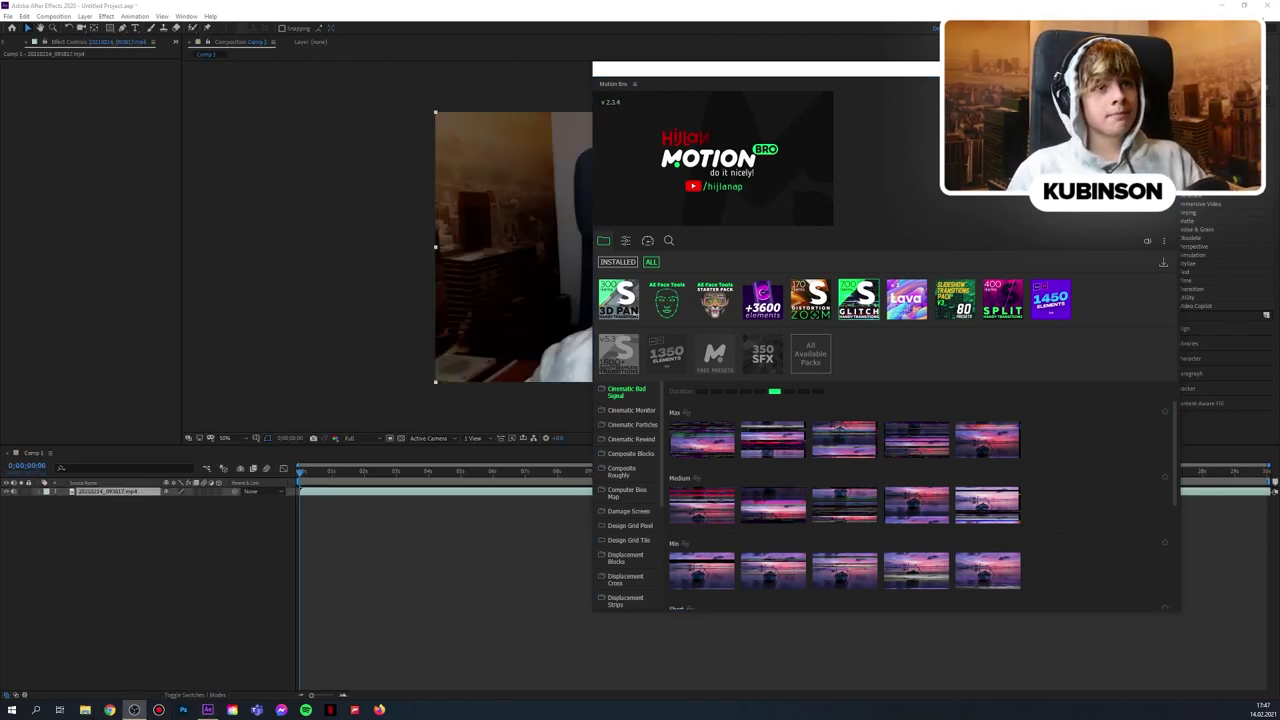
left_click_drag(760, 69, 870, 89)
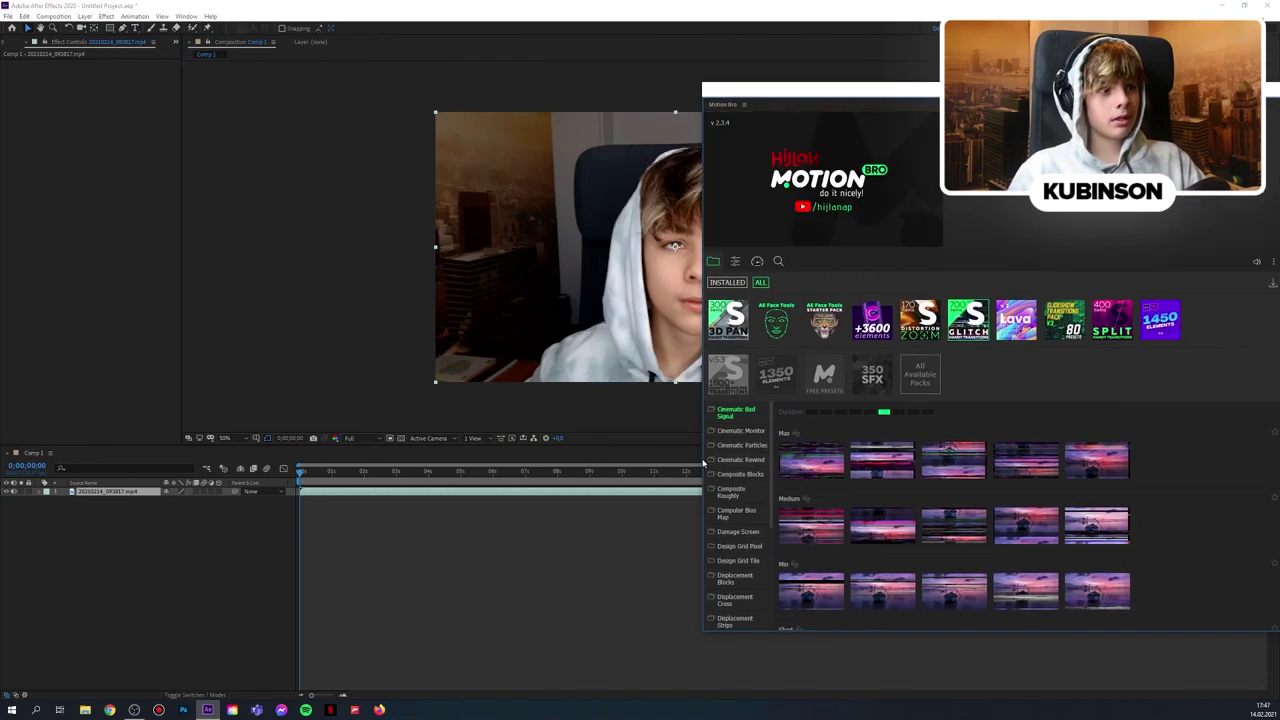
left_click_drag(698, 459, 790, 459)
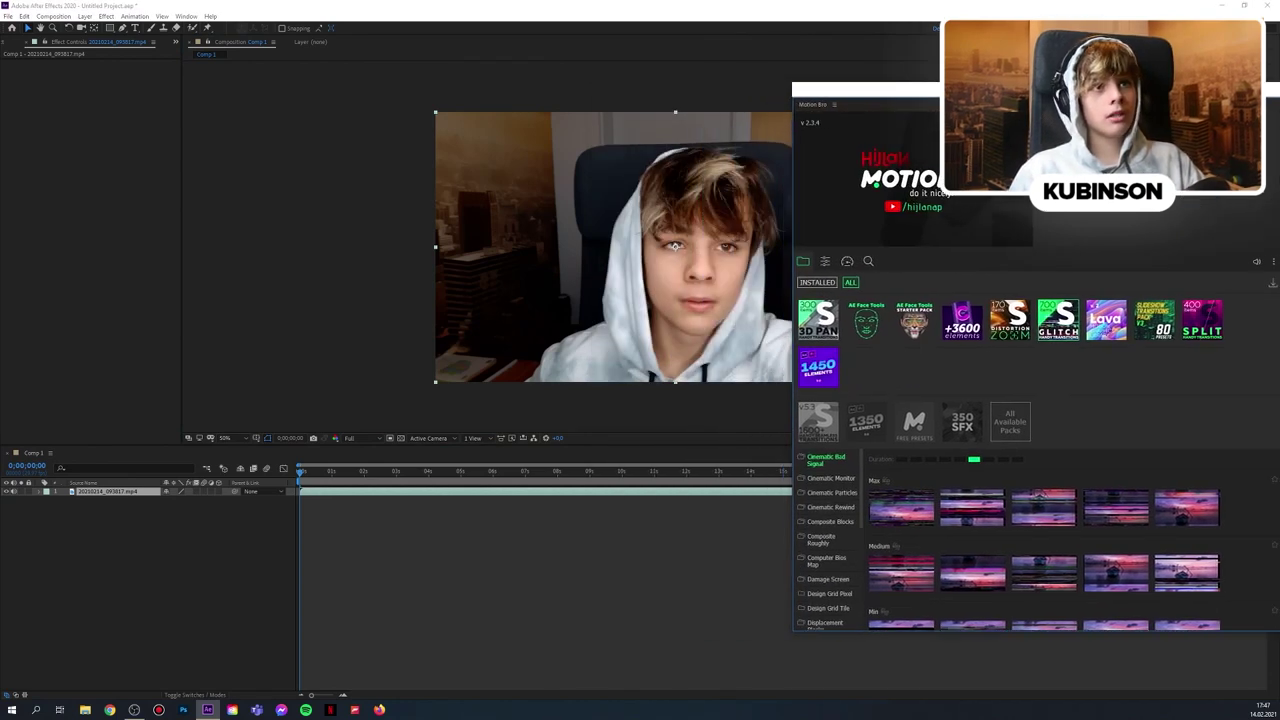
mouse_move(1018, 84)
left_mouse_down()
mouse_move(1018, 223)
mouse_move(1029, 93)
left_mouse_up()
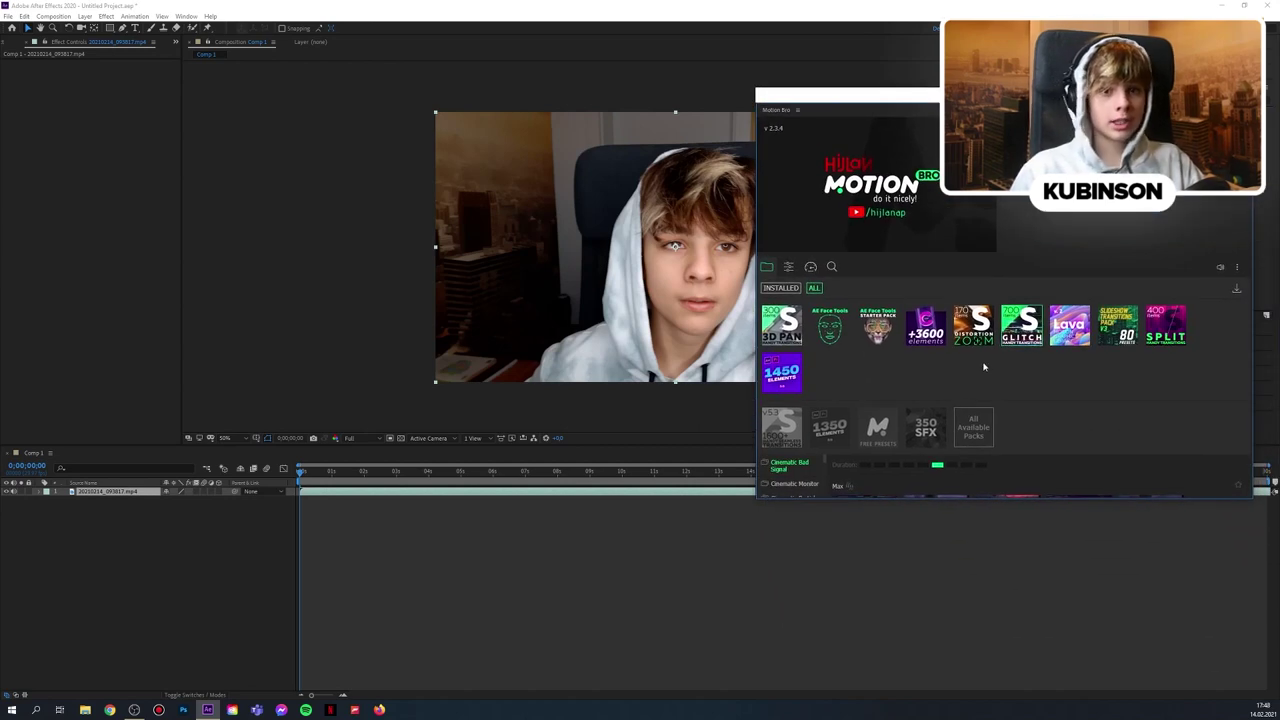
left_click_drag(889, 497, 795, 657)
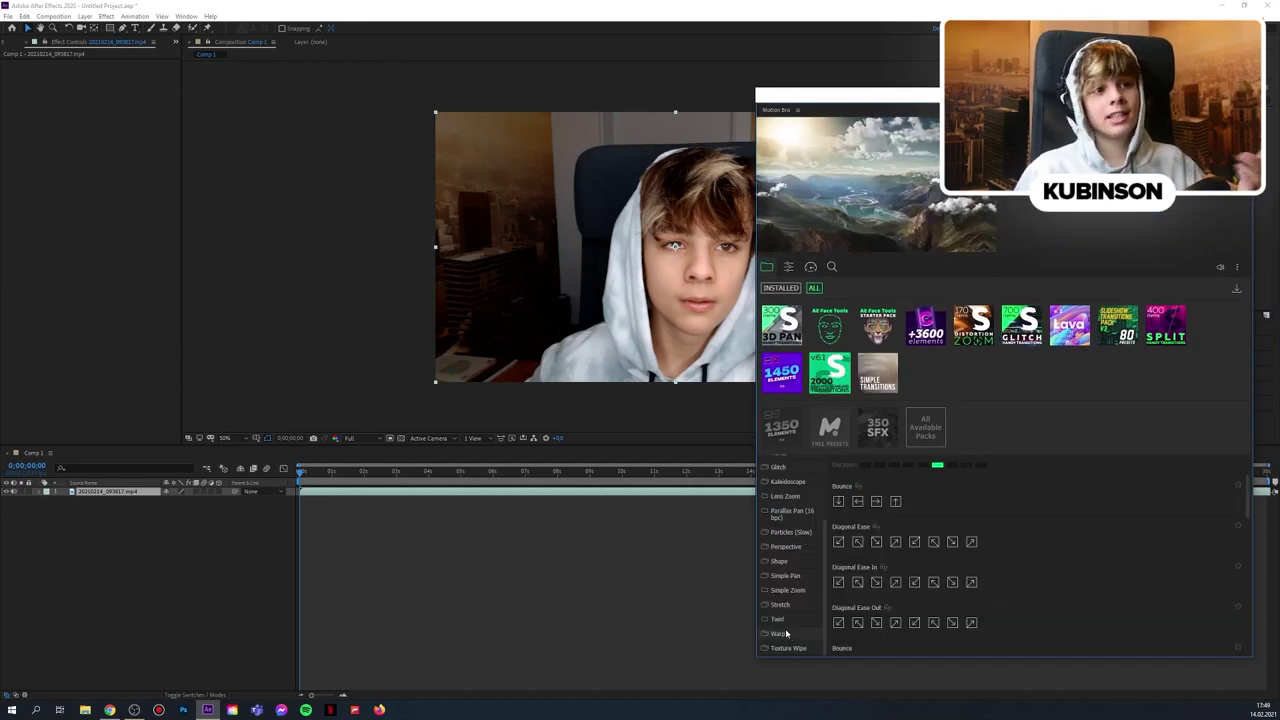
Add the Ease Down transition from the Simple Pan category of the v6.1 2000 transitions pack at the start of the composition
mouse_move(846, 372)
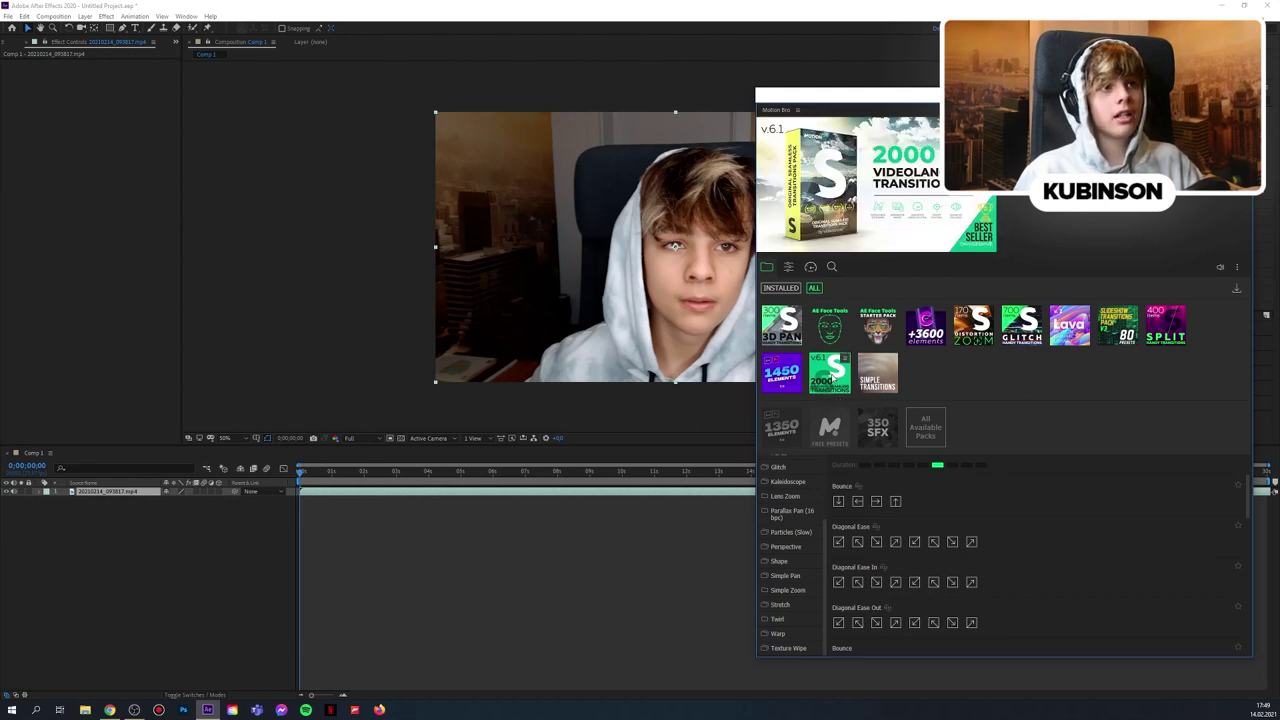
left_click(785, 575)
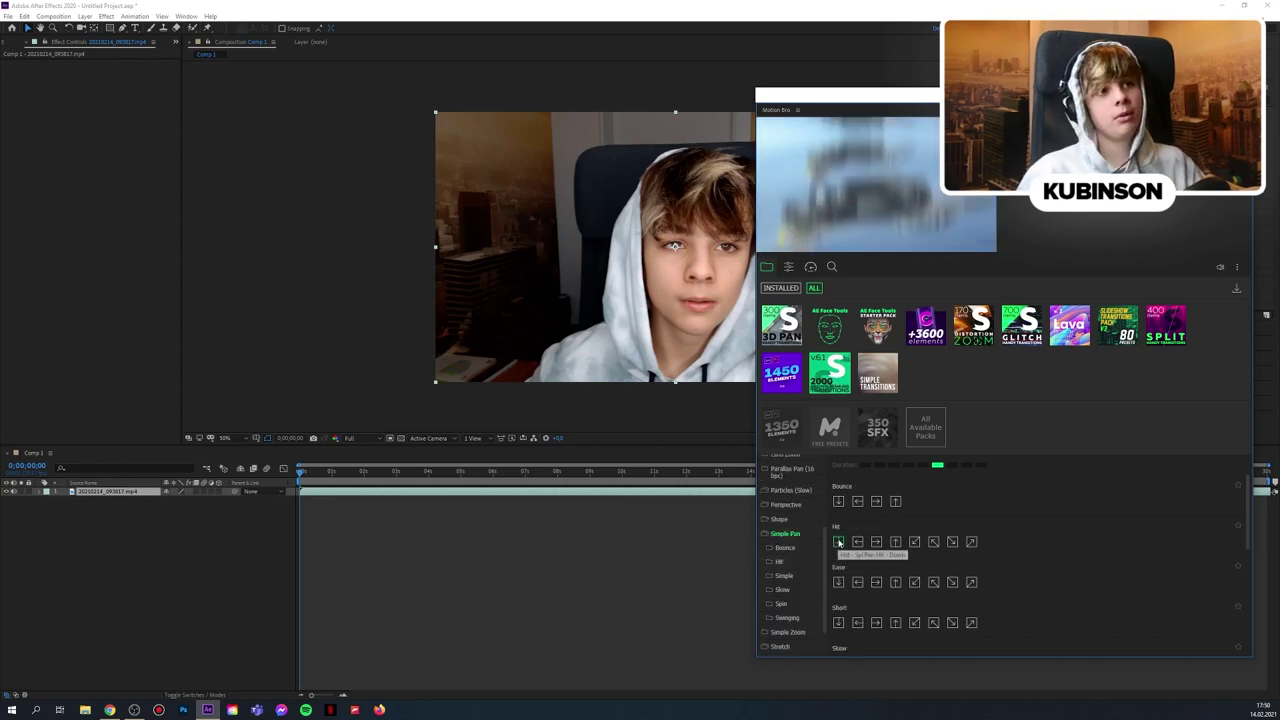
scroll(849, 549, "down", 1)
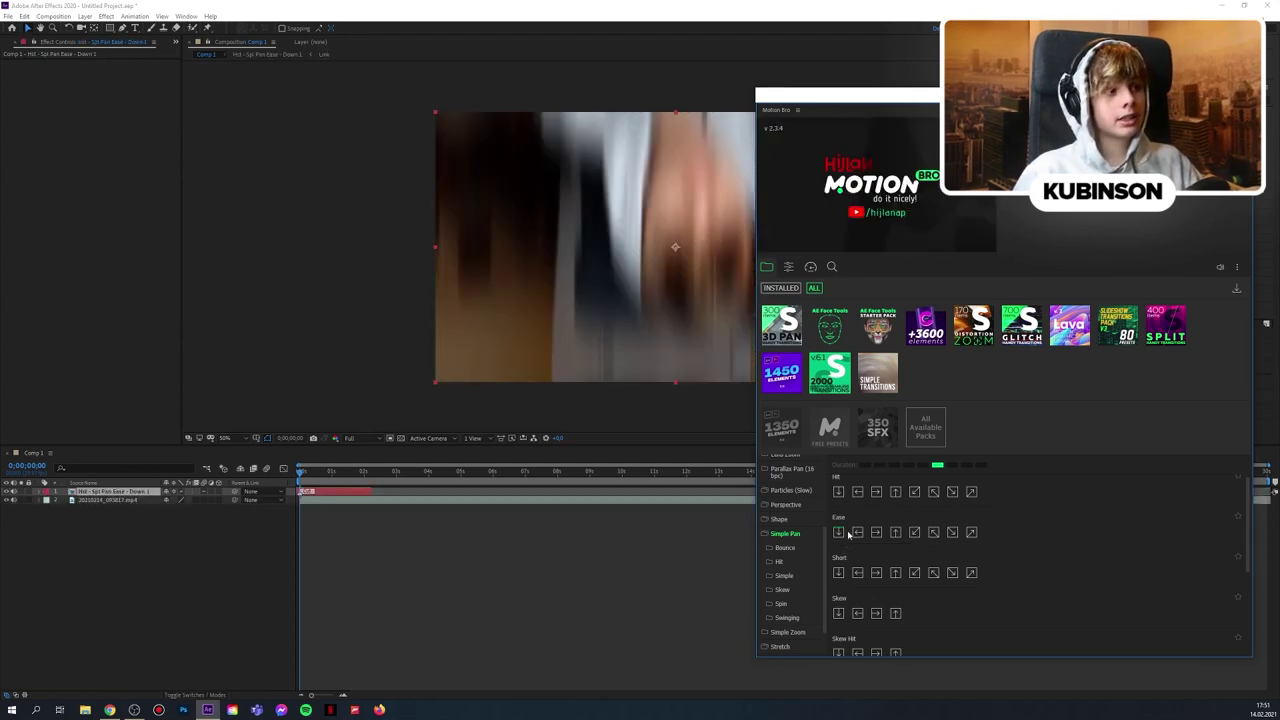
left_click(606, 509)
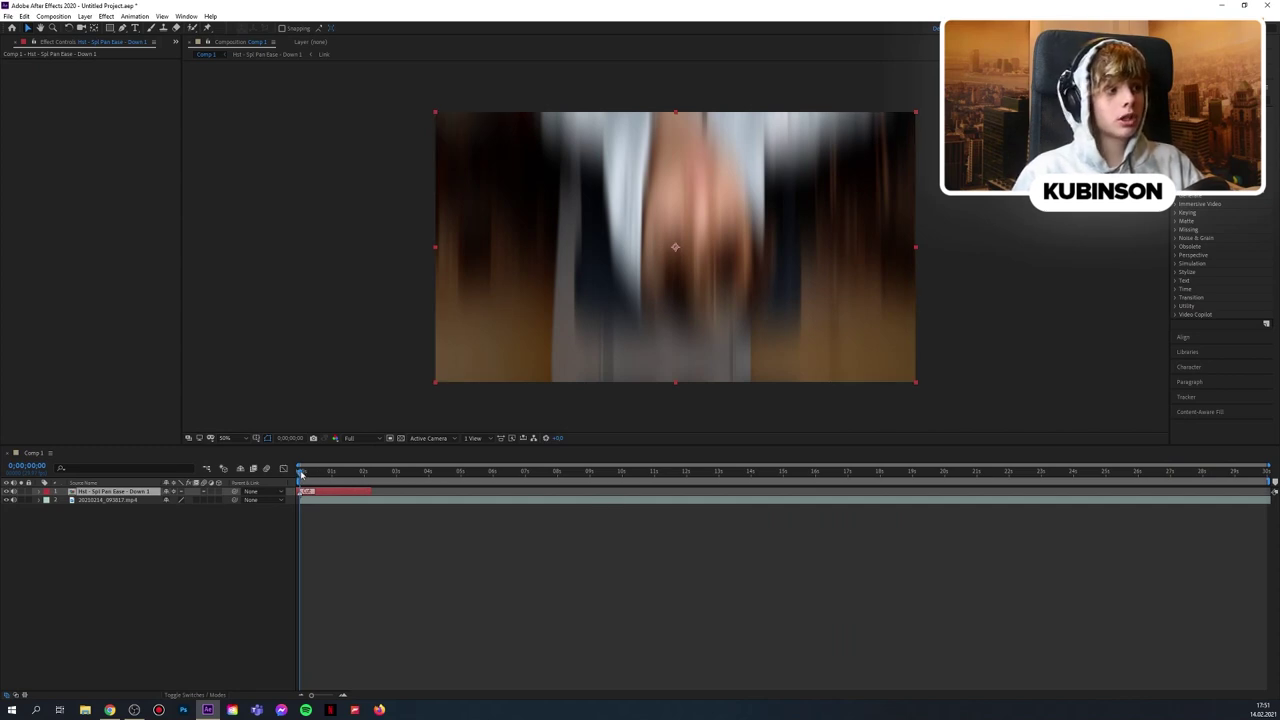
Play Comp 1 from the start to preview the pan transition over the clip, replaying it and selecting the clip layer
left_click(300, 473)
key("space")
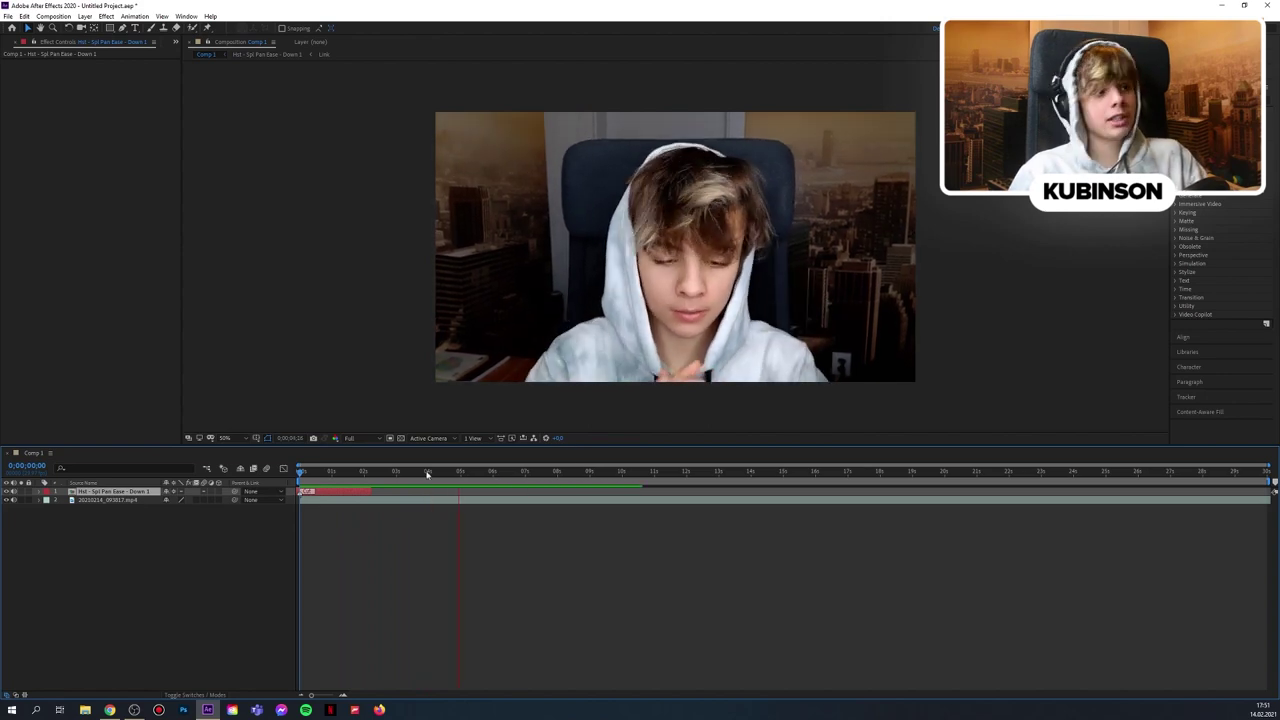
key("space")
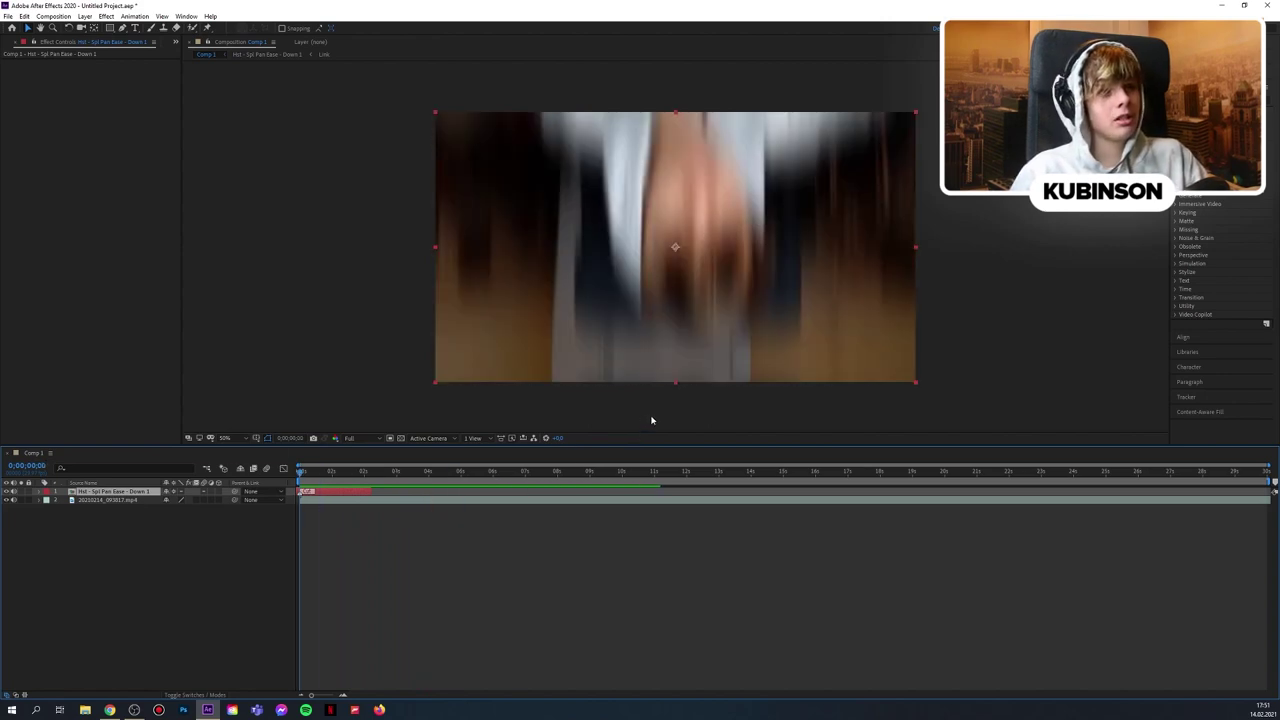
key("space")
key("ctrl+Down")
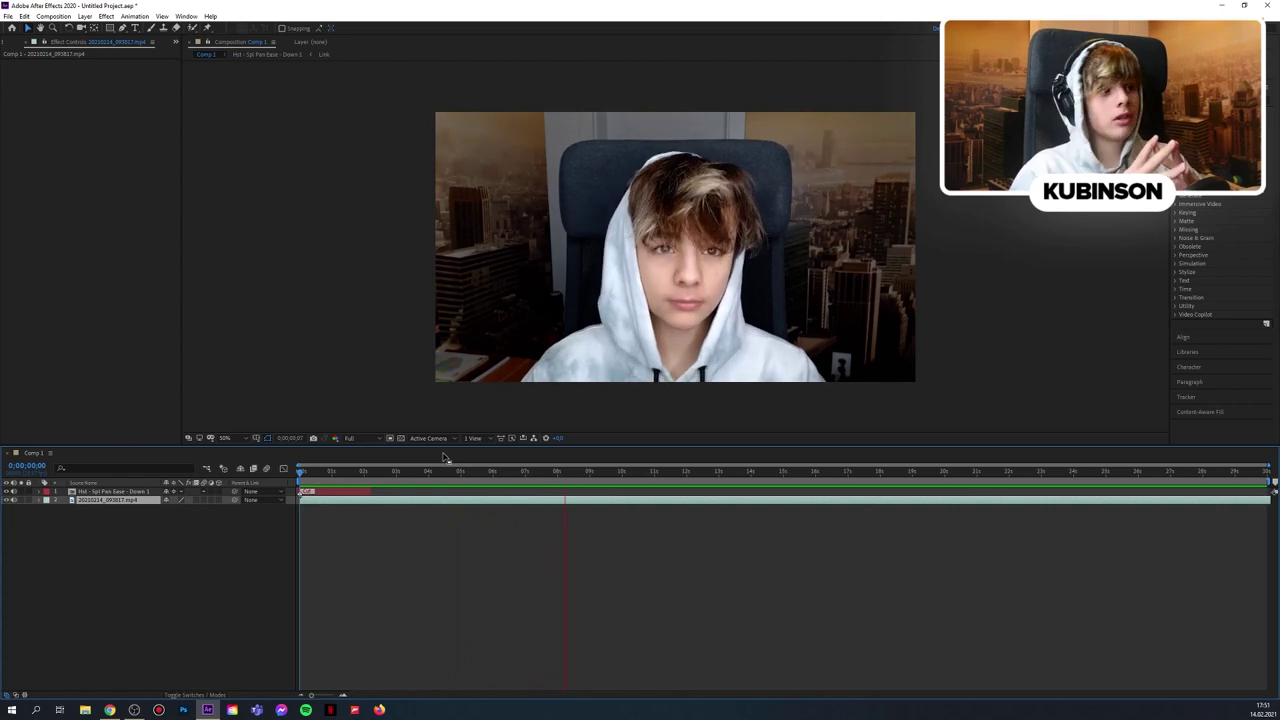
key("space")
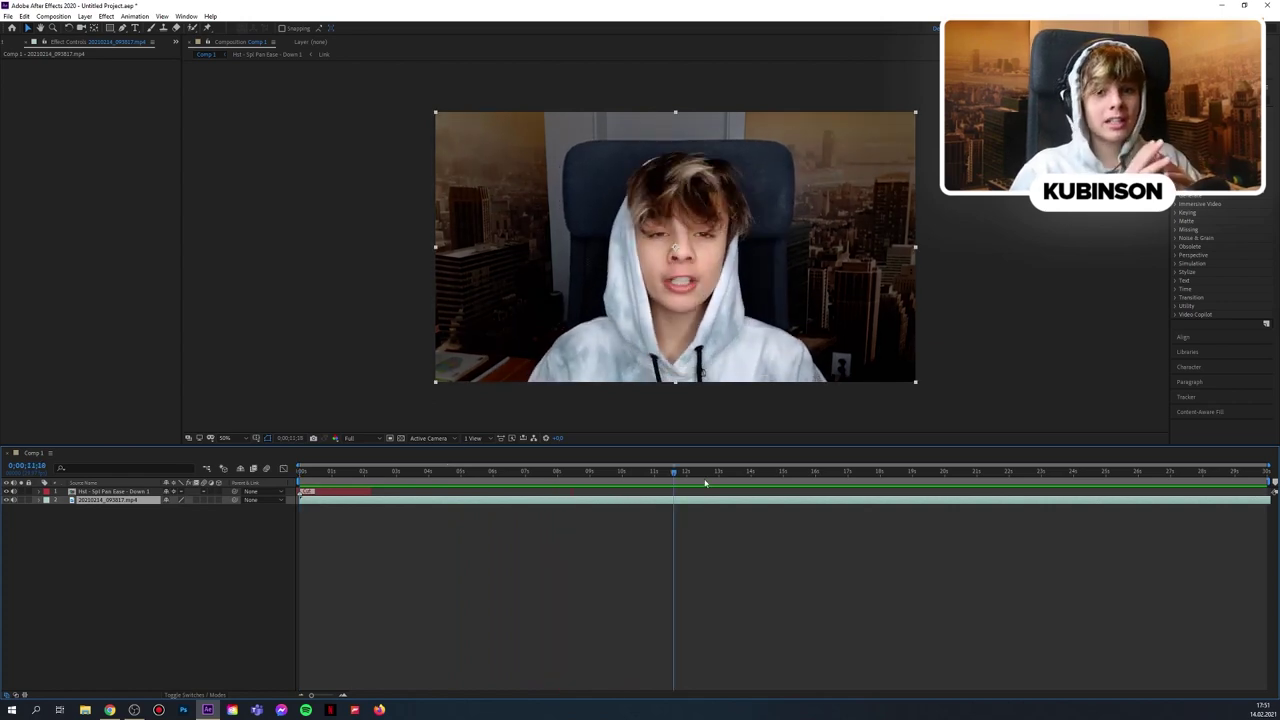